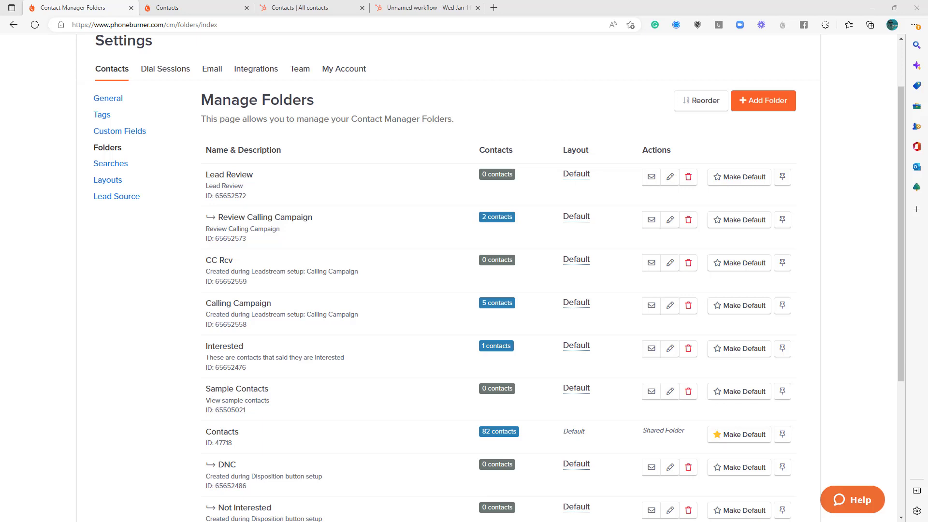
- Review the existing HubSpot folder ID workflow, and locate the Interested folder in PhoneBurner's folder list
left_click(410, 7)
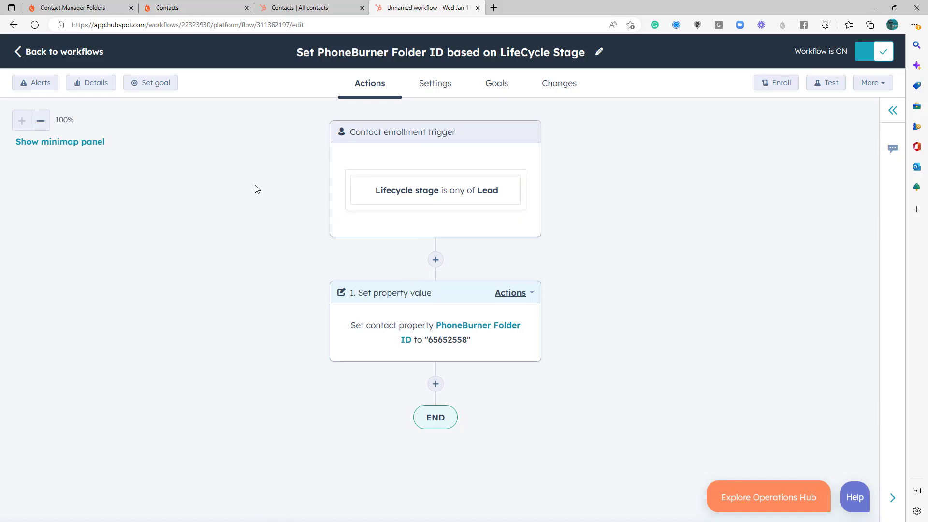
left_click(95, 9)
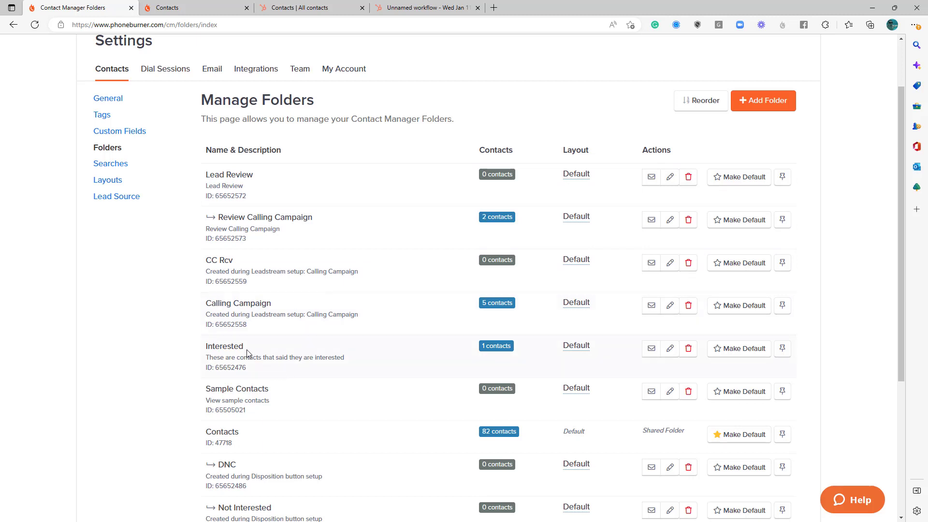
left_click_drag(246, 349, 209, 353)
- Switch to HubSpot and create a blank contact-based workflow from scratch
left_click(434, 8)
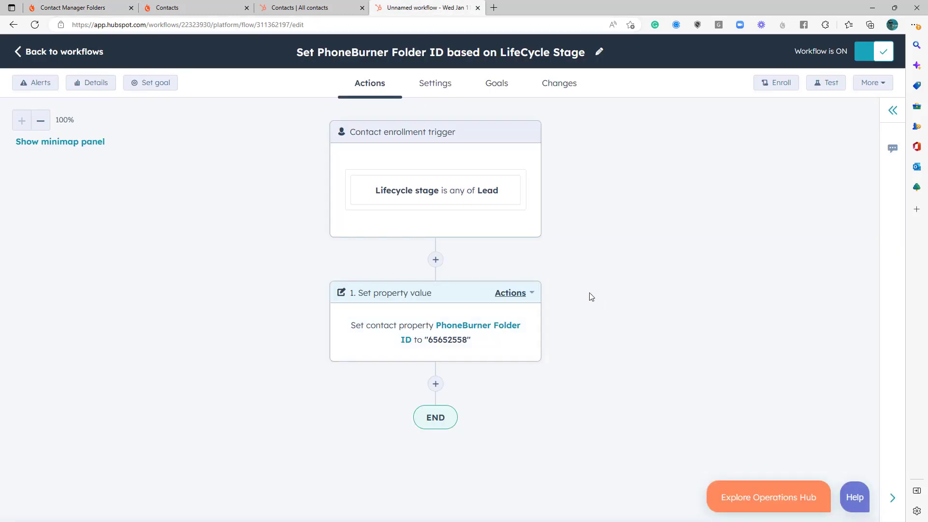
left_click(52, 57)
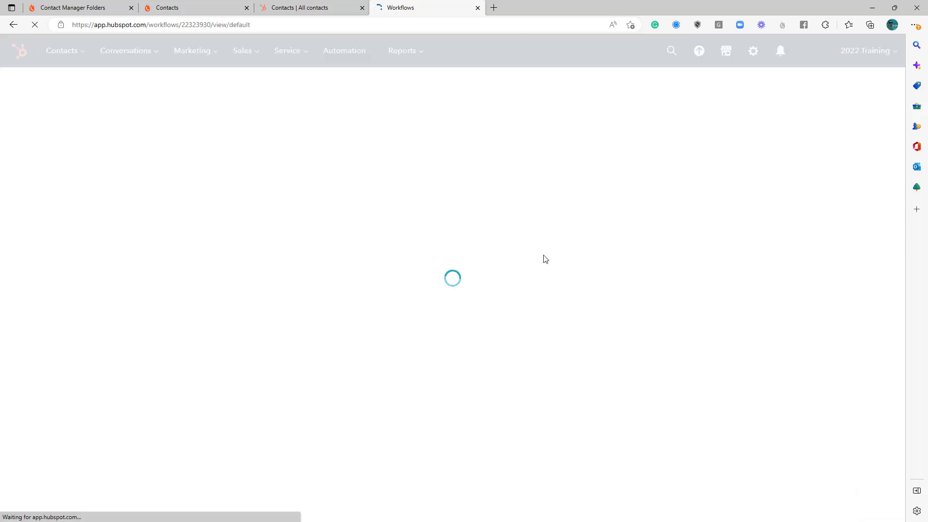
left_click(827, 93)
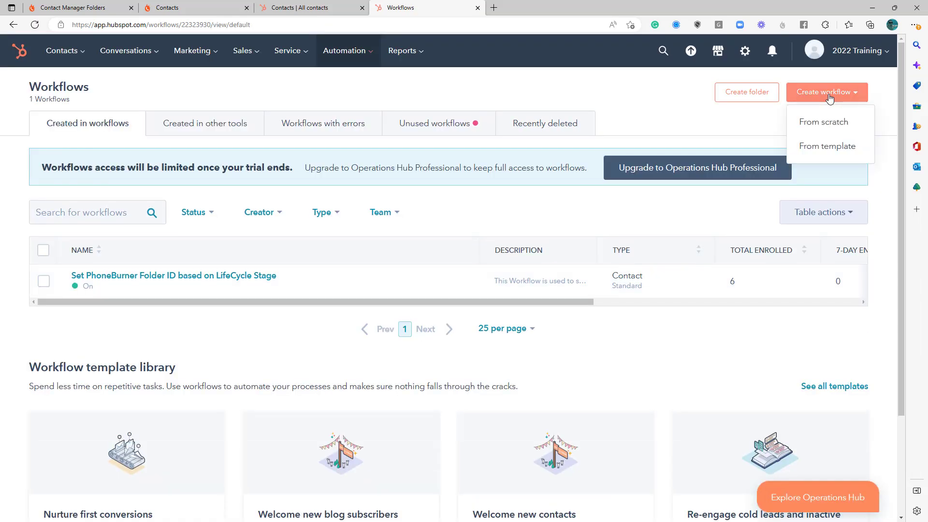
left_click(818, 122)
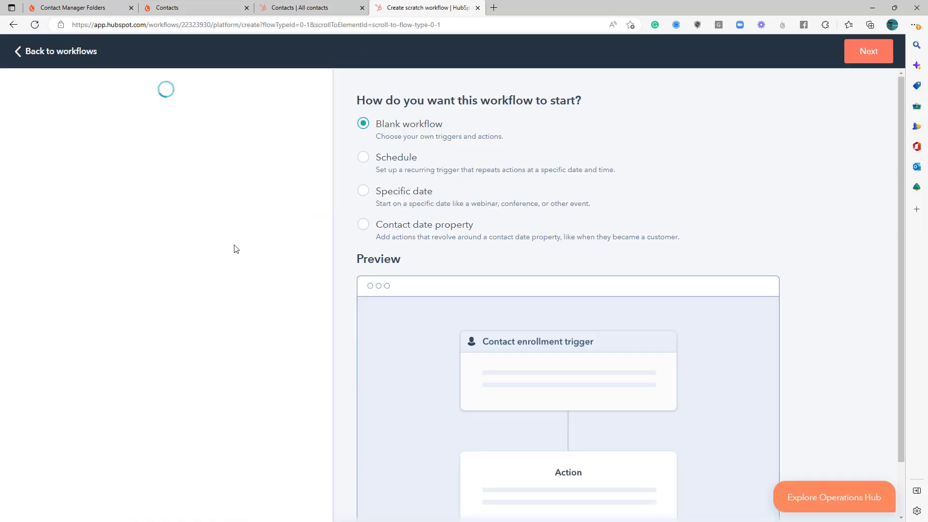
left_click(876, 56)
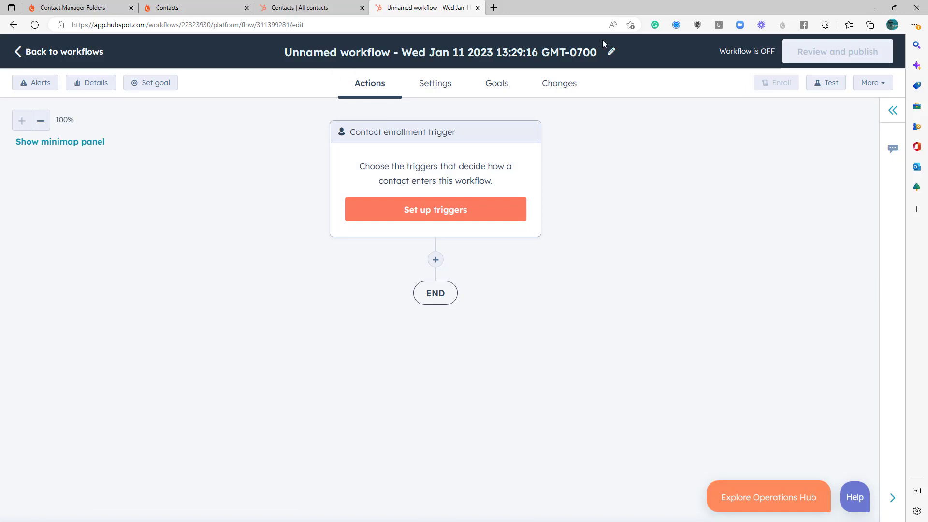
- Name the workflow "Update LifeCycle Stage based on PhoneBurner calls"
left_click(611, 51)
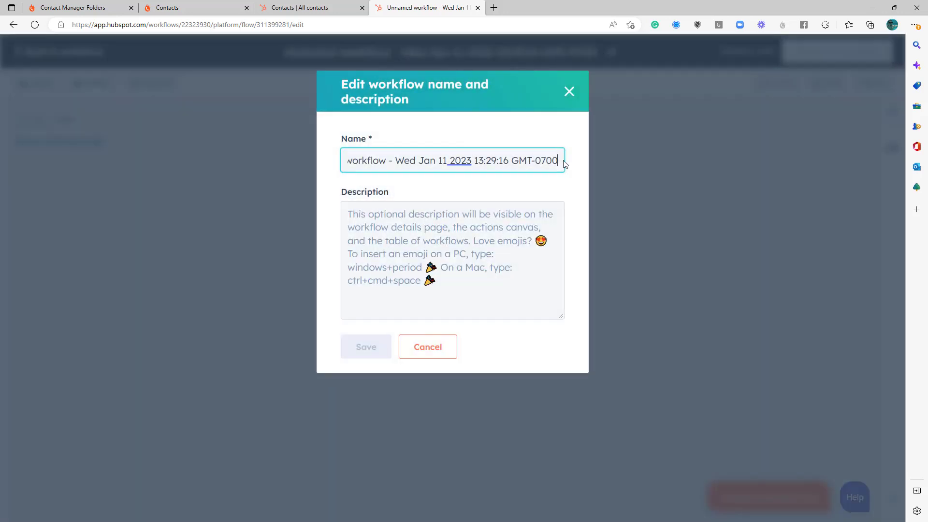
left_click_drag(562, 161, 288, 168)
type("Updated")
key("BackSpace")
key("BackSpace")
type("LifeCycle S")
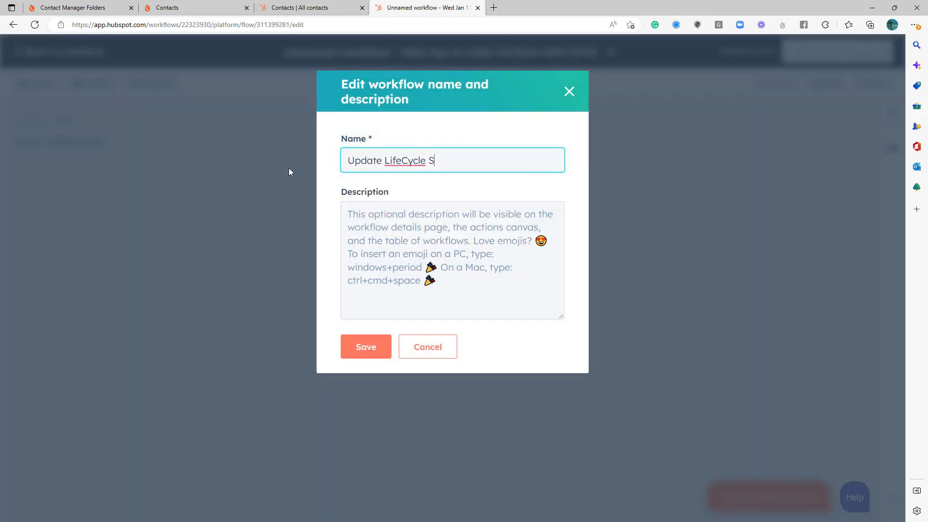
type("tage based on PhoneBurner call")
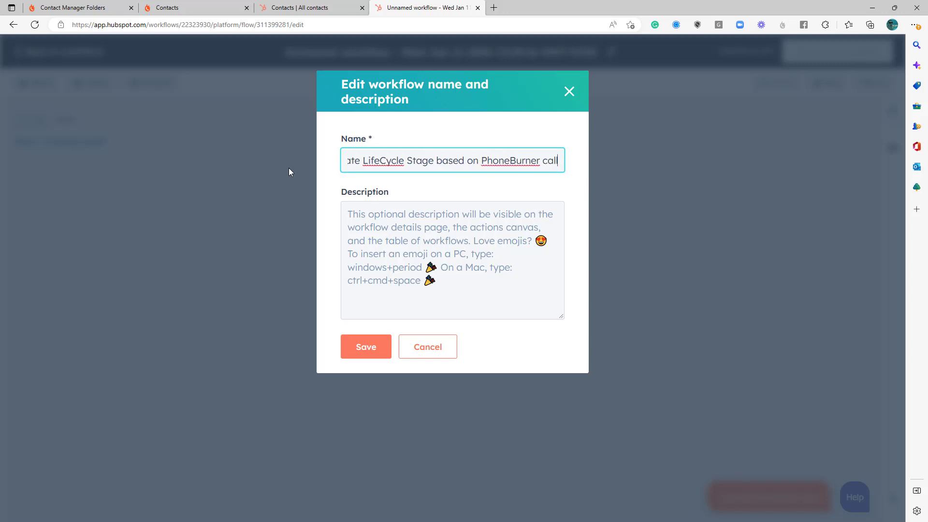
- Add and save the workflow description "This workflow will update a contacts lifecycle stage based on a call outcome in PhoneBurner"
left_click(374, 228)
type("This workflow will update a contacts lifecycle state")
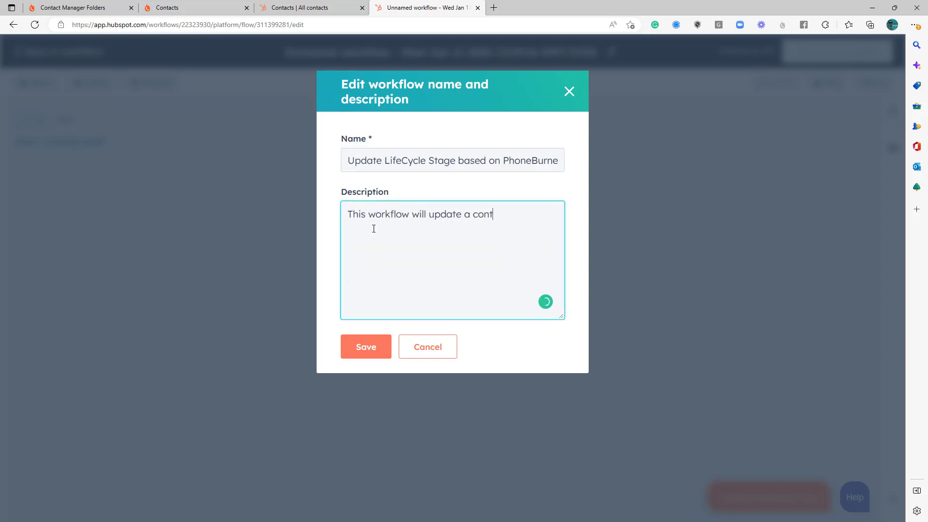
key("BackSpace")
key("BackSpace")
type("ge based on a call outcome in PhoneBurner")
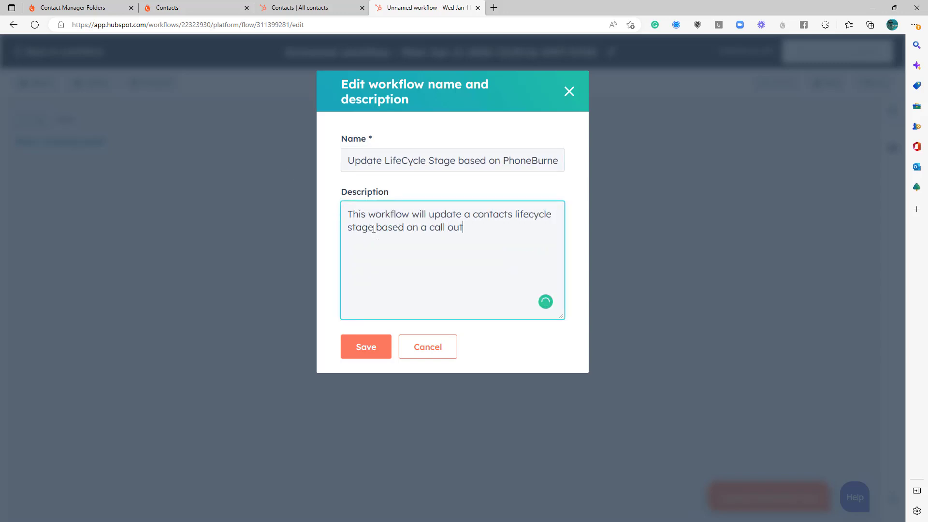
left_click(351, 349)
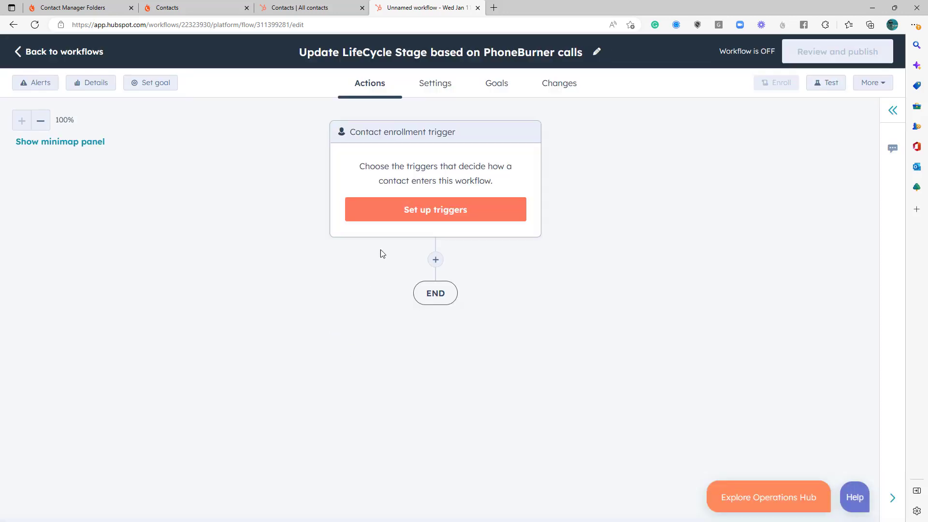
- Start setting up the enrollment trigger and copy the Interested folder's ID from PhoneBurner's folder list
left_click(442, 214)
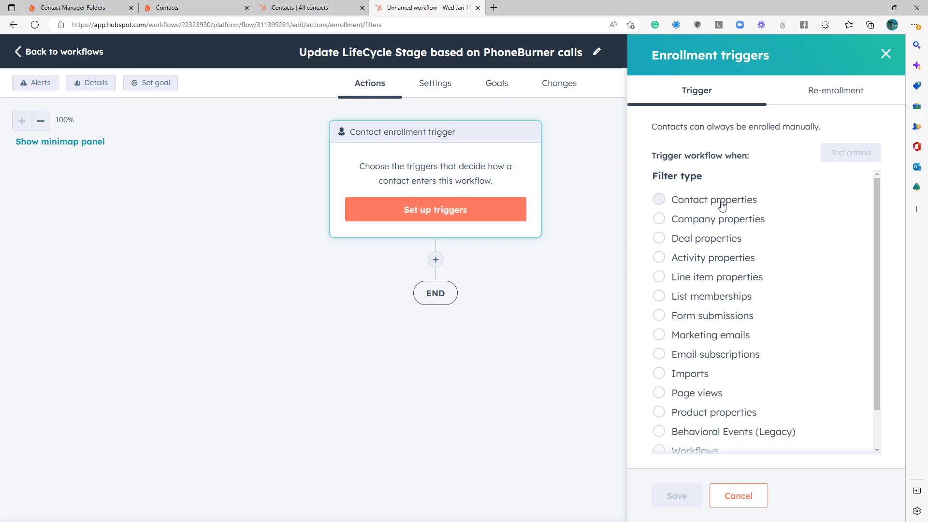
left_click(709, 261)
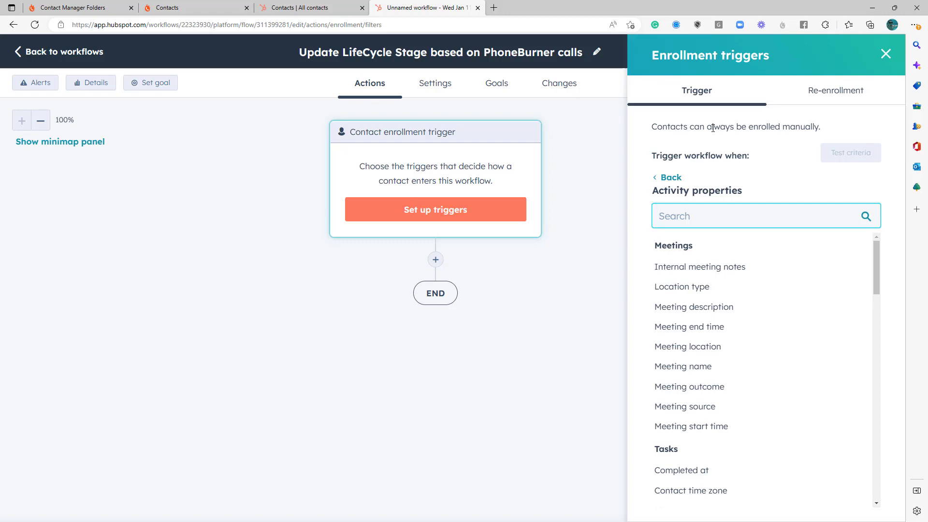
left_click(87, 13)
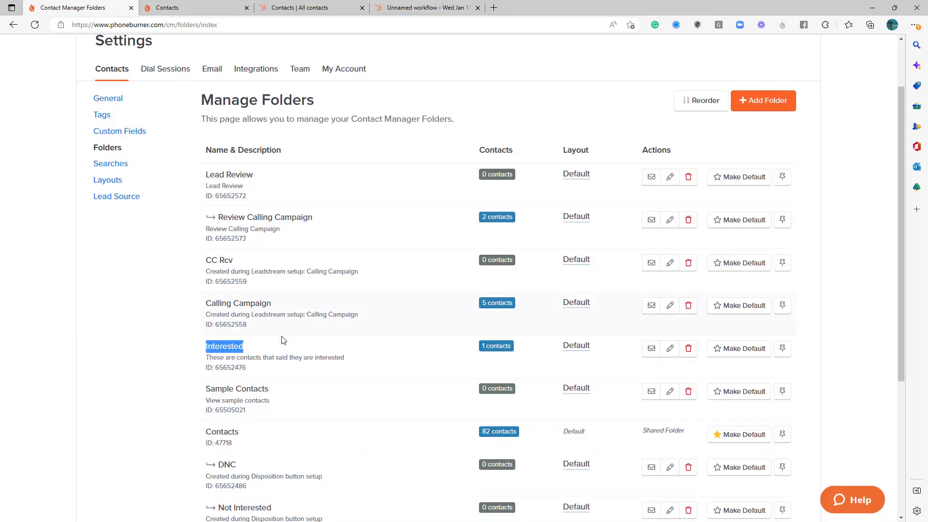
left_click(247, 368)
double_click(243, 351)
left_click(246, 369)
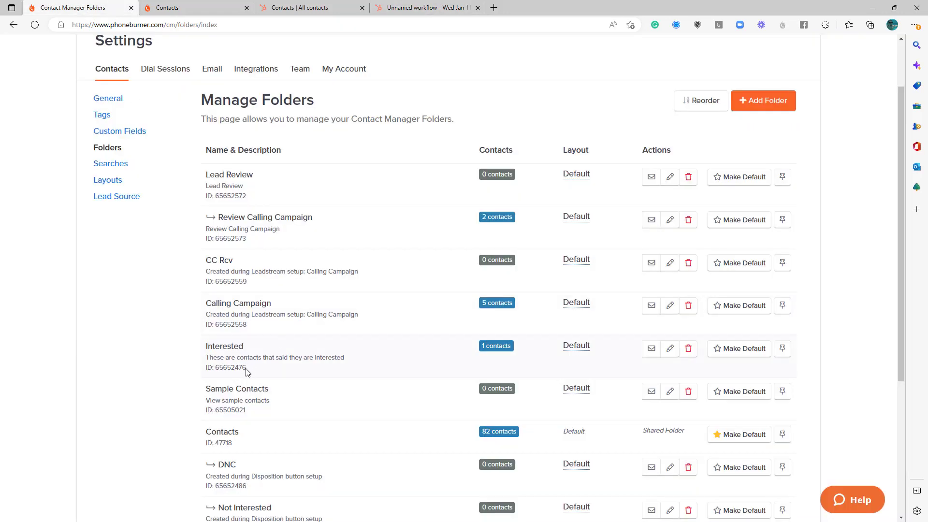
left_click_drag(246, 368, 217, 366)
key("ctrl+c")
left_click(375, 14)
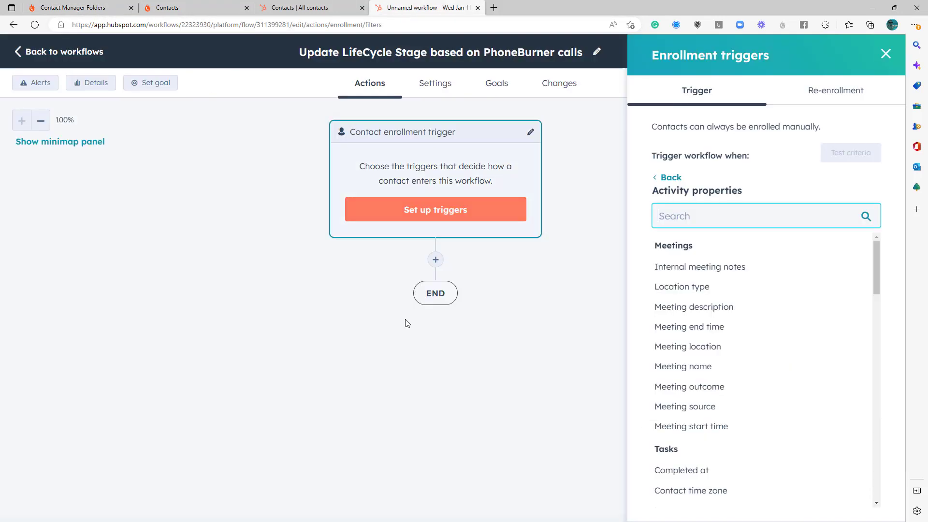
- Set the enrollment trigger to the contact property PhoneBurner Folder ID is equal to any of 65652476, and save it
left_click(672, 179)
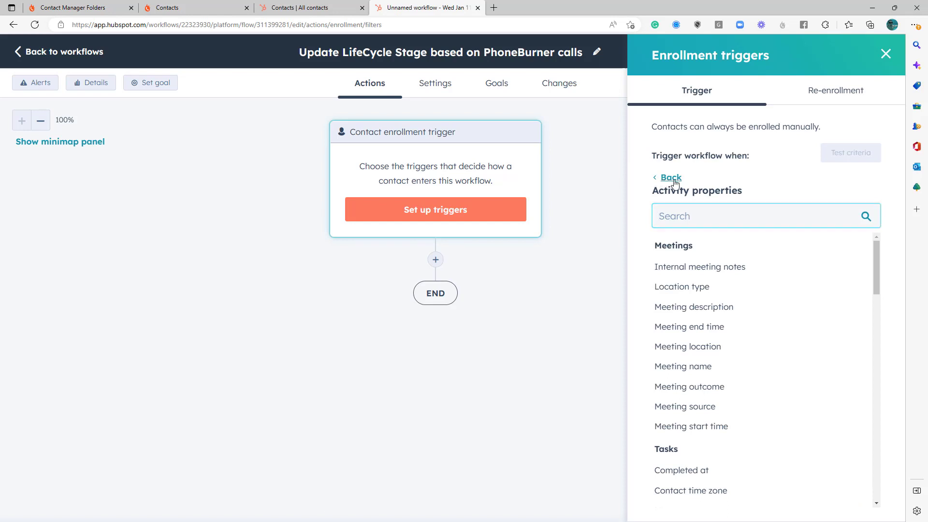
left_click(677, 199)
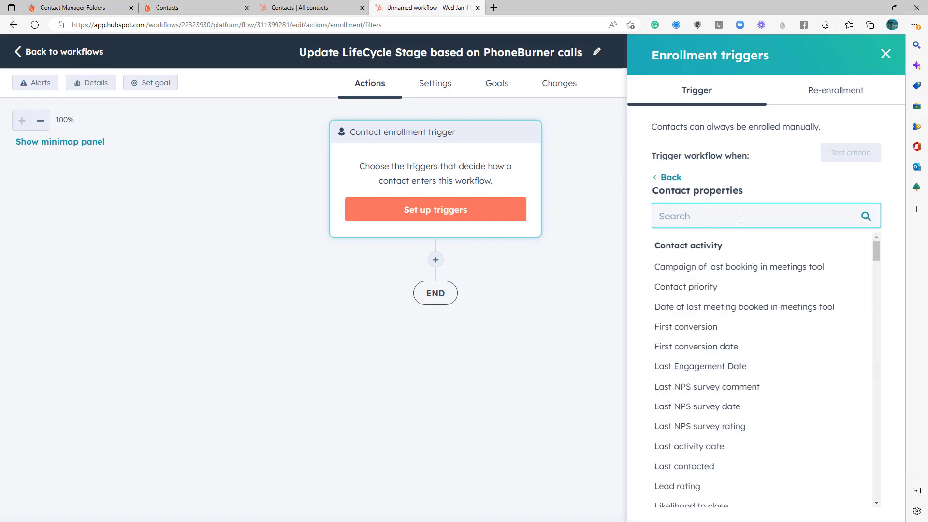
type("folder")
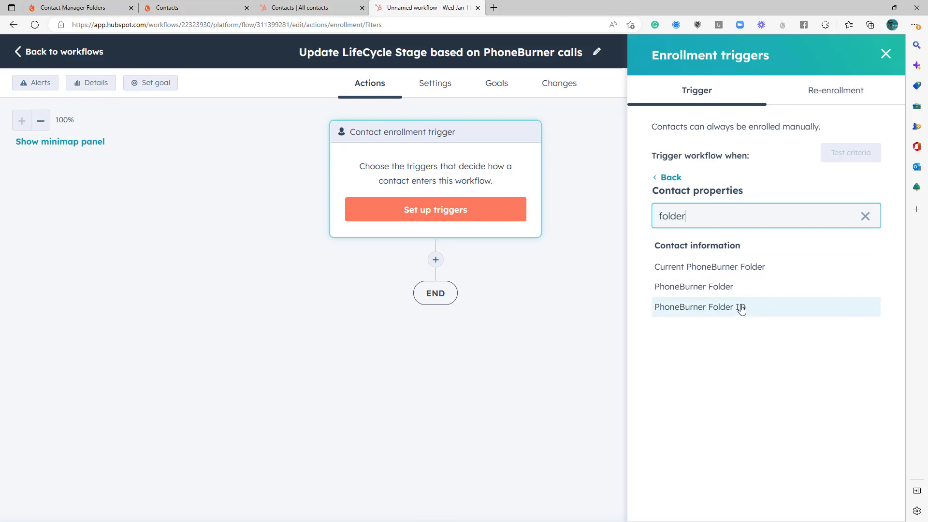
left_click(717, 309)
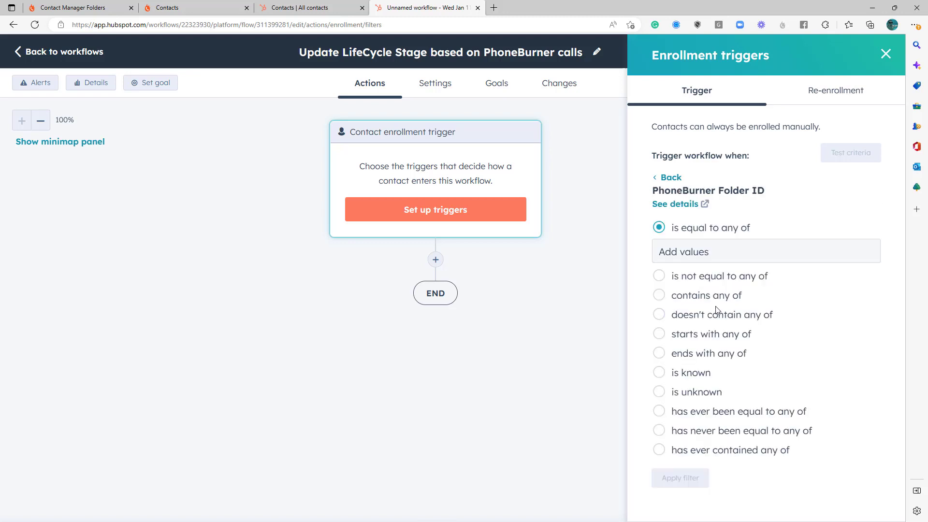
left_click(710, 252)
key("ctrl+v")
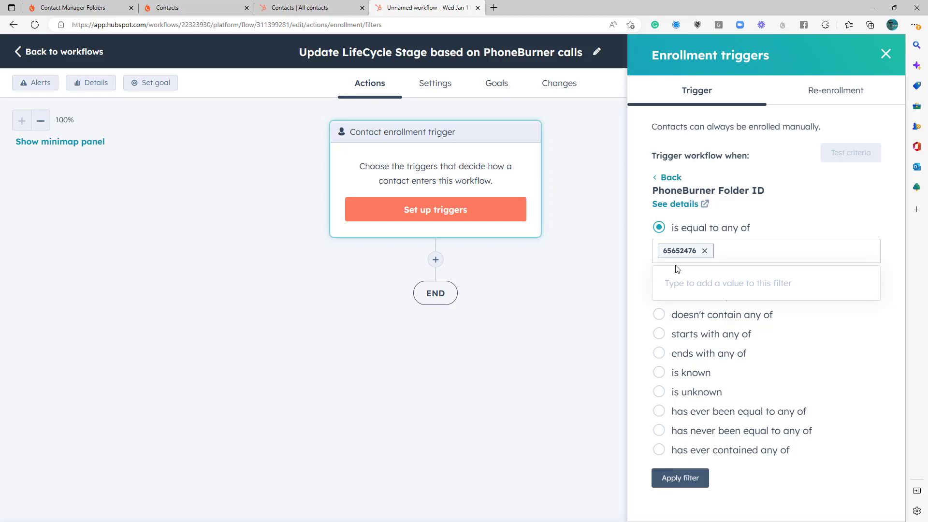
left_click(678, 482)
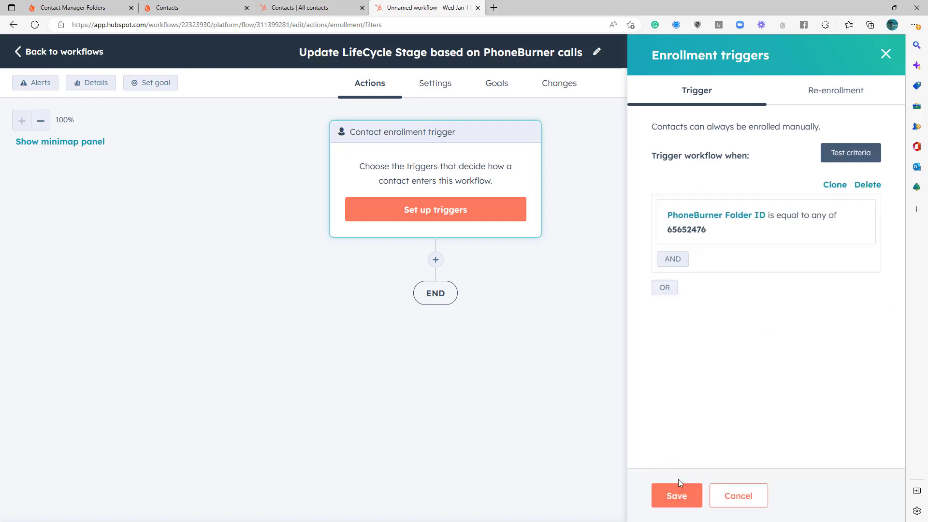
left_click(679, 494)
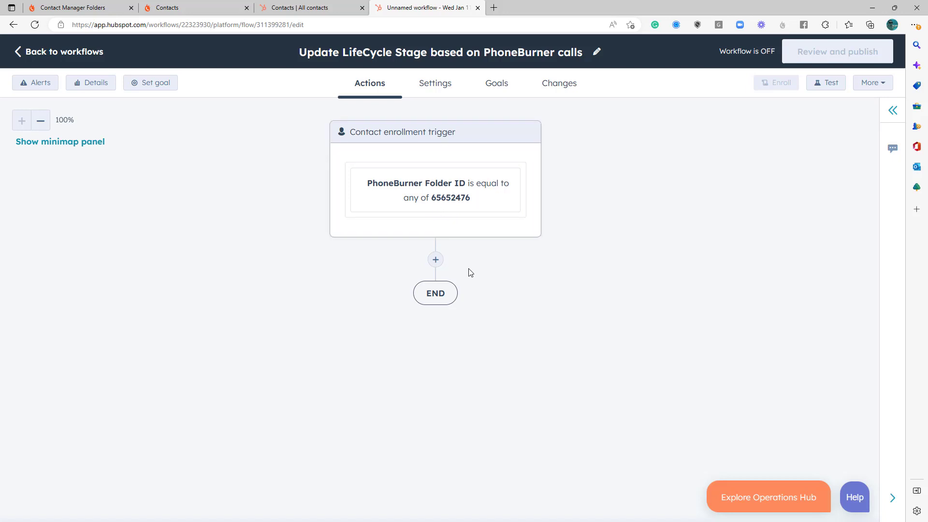
- Add a Set property value action directly after the enrollment trigger
left_click(436, 261)
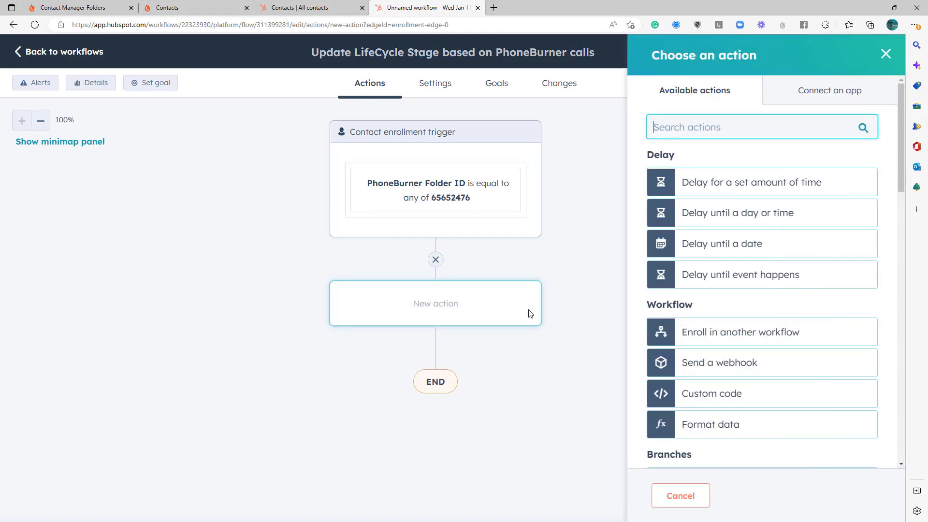
scroll(734, 334, "down", 7)
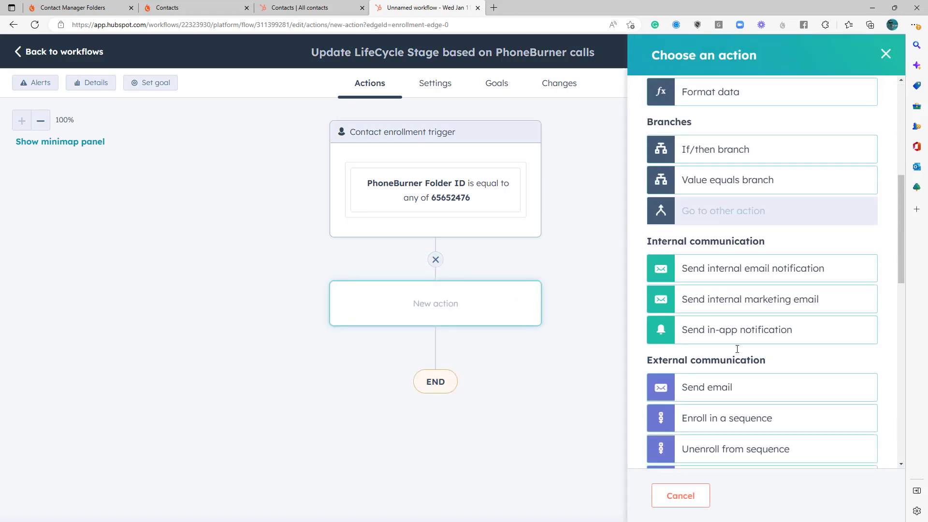
scroll(751, 312, "down", 7)
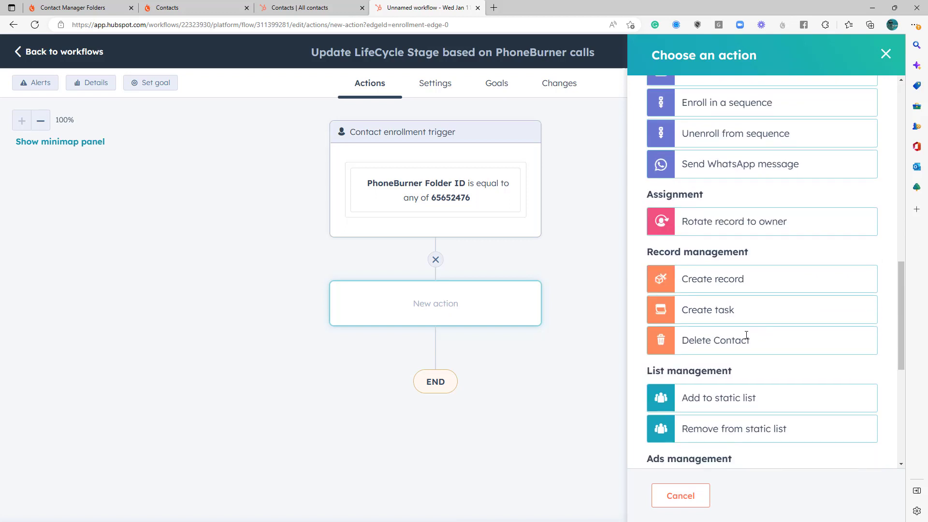
scroll(748, 338, "down", 2)
scroll(745, 377, "down", 3)
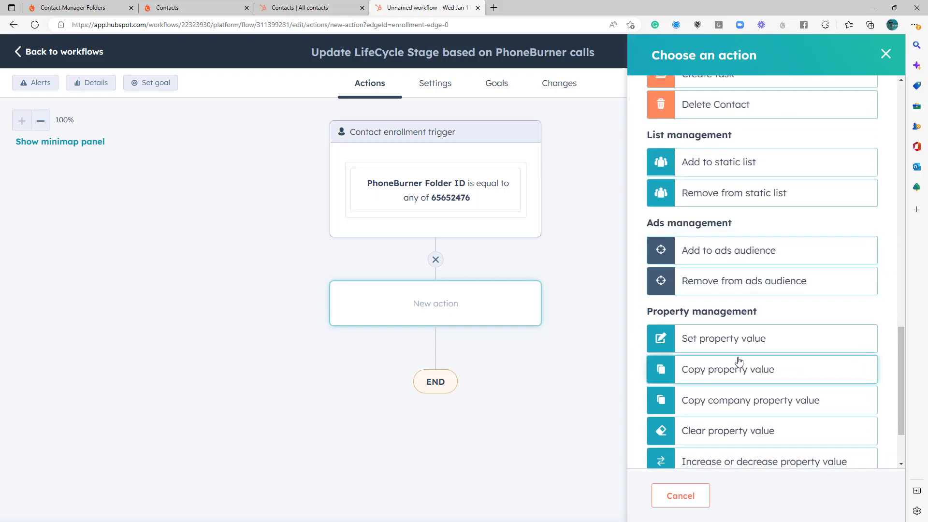
left_click(715, 339)
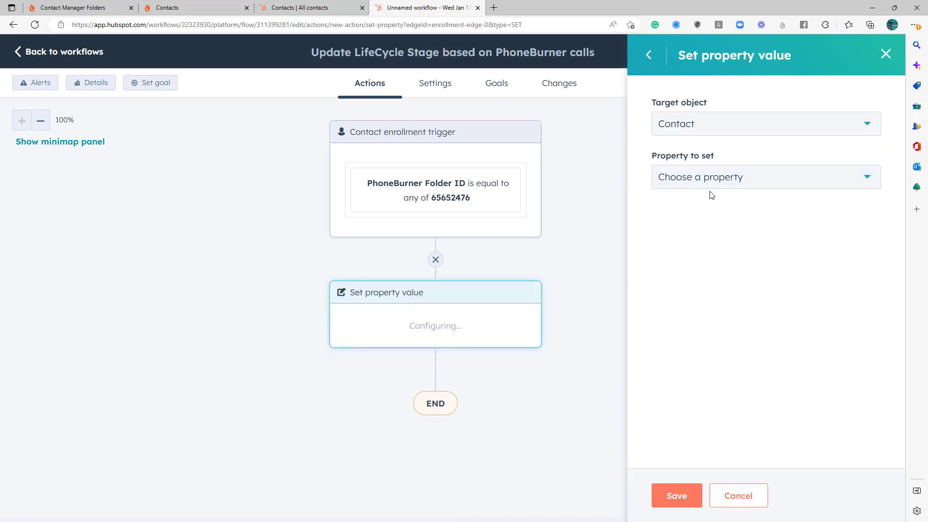
- Configure the action to set the contact's Lifecycle stage property to Sales Qualified Lead
left_click(713, 183)
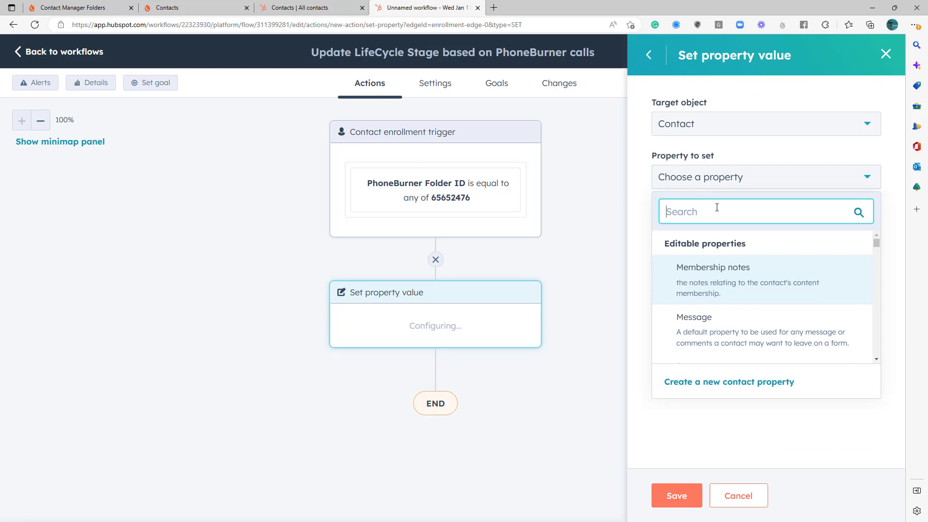
type("lifecy")
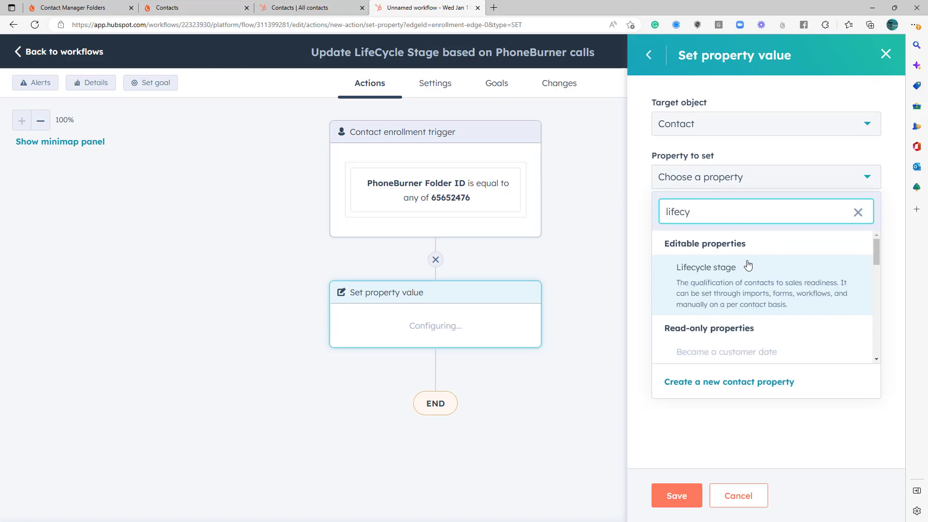
left_click(747, 266)
left_click(748, 233)
scroll(729, 333, "down", 1)
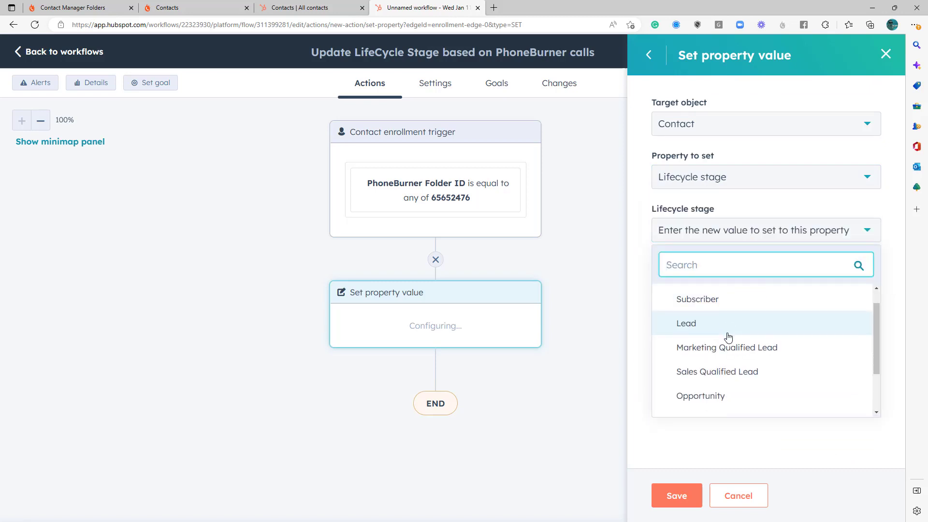
scroll(728, 337, "down", 2)
scroll(728, 339, "down", 1)
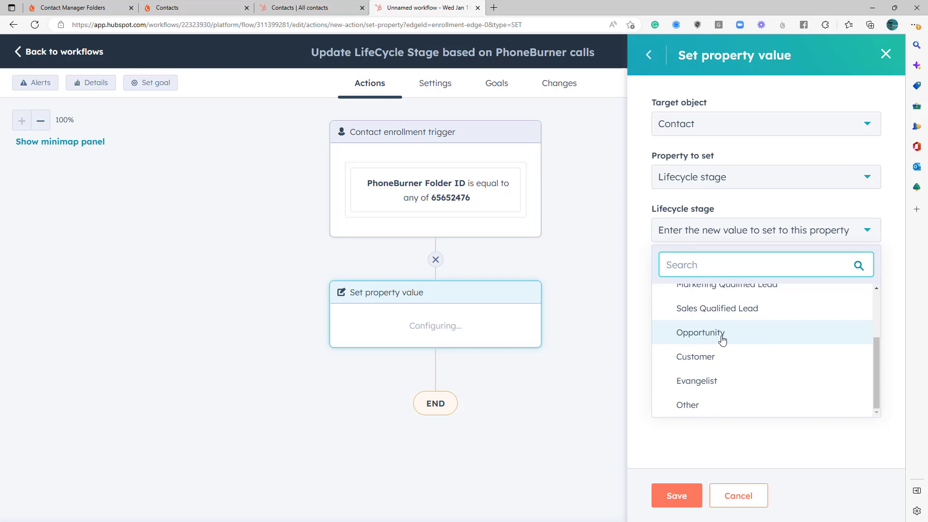
left_click(712, 311)
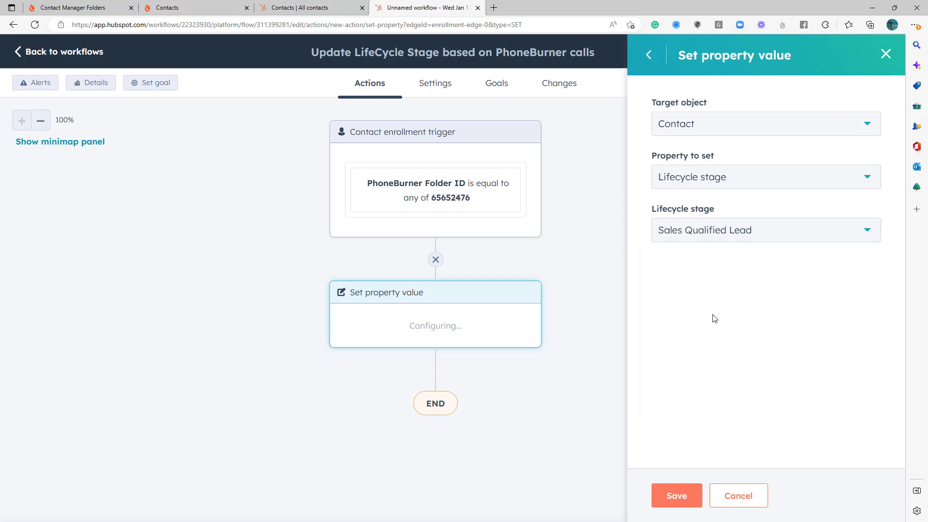
- Save the Set property value action and, in the publishing review, choose to enroll only contacts who meet the trigger after the workflow is turned on
left_click(677, 497)
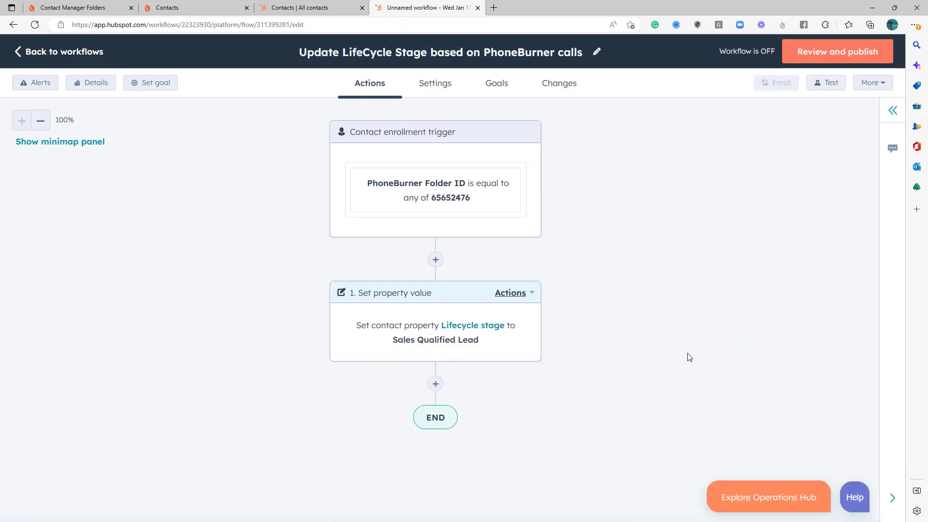
left_click(840, 53)
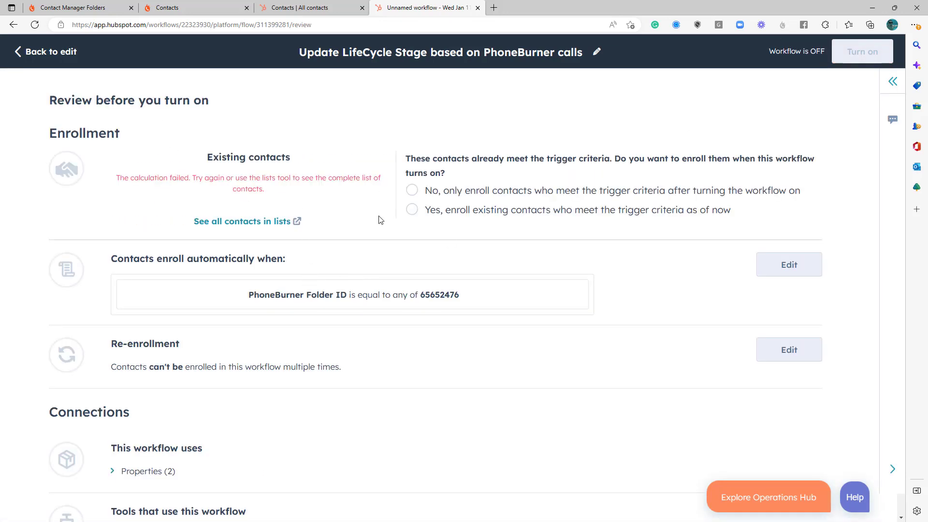
left_click(412, 192)
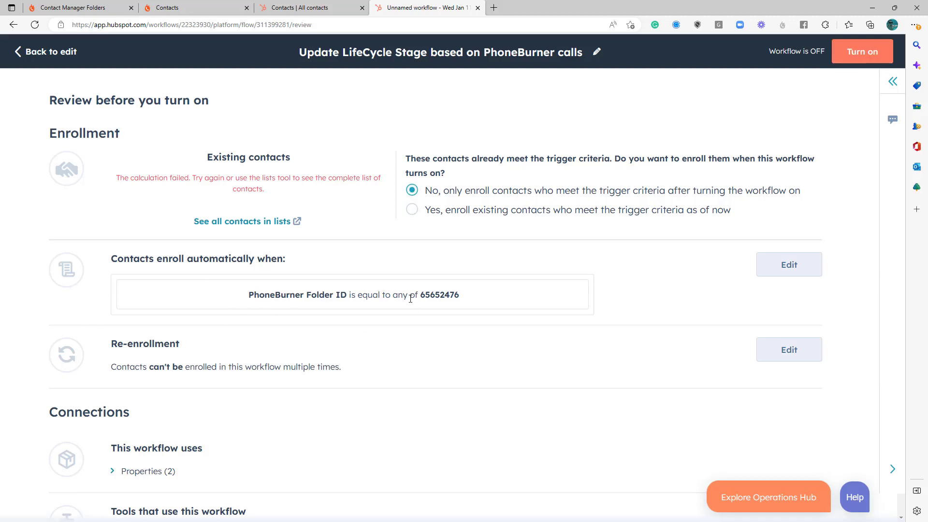
- Allow contacts to re-enroll when PhoneBurner Folder ID is equal to any of 65652476, and save the re-enrollment setting
scroll(348, 342, "down", 1)
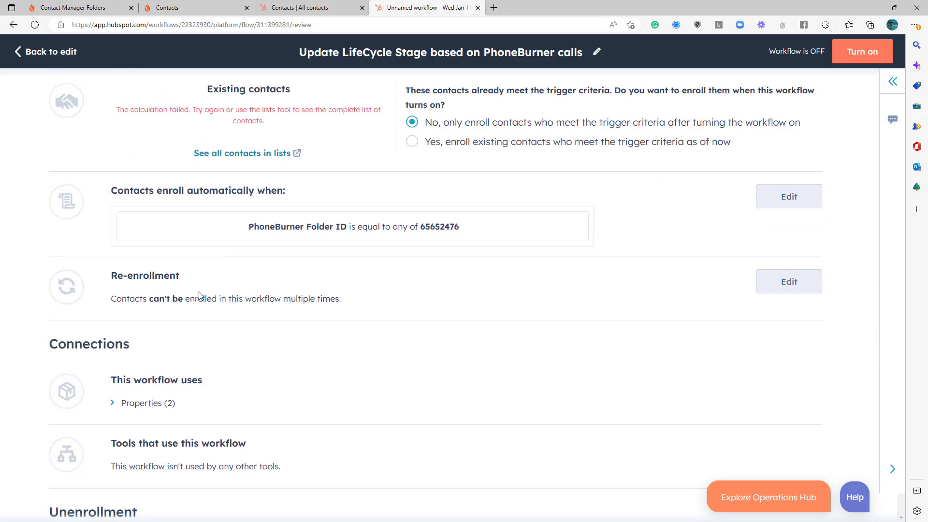
left_click(770, 288)
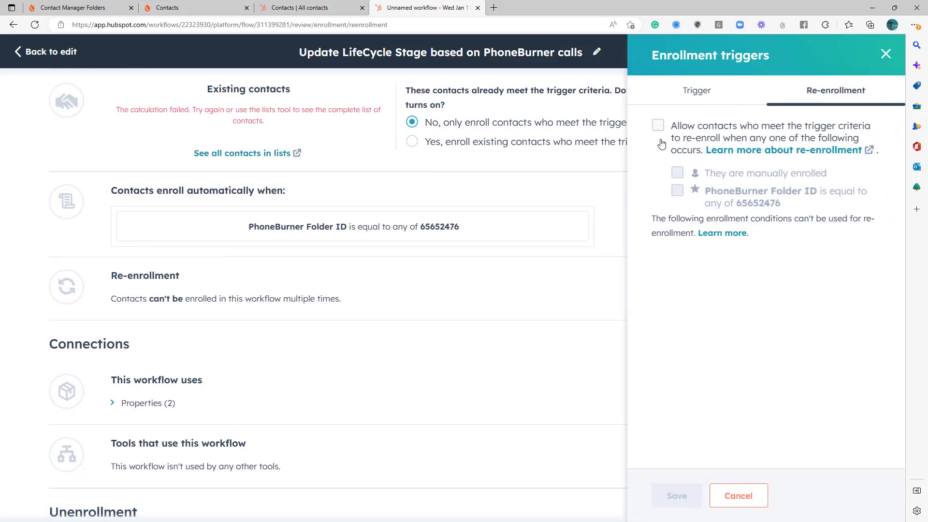
left_click(657, 125)
left_click(677, 190)
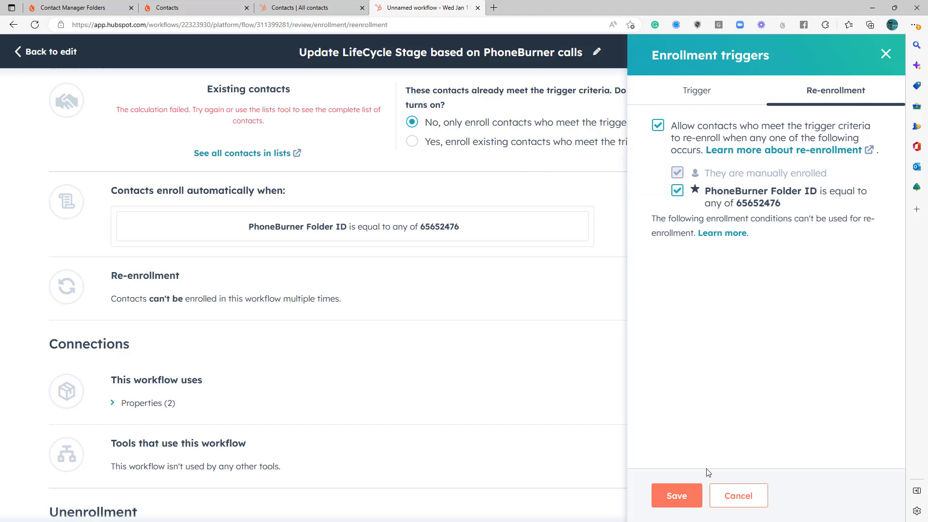
left_click(677, 495)
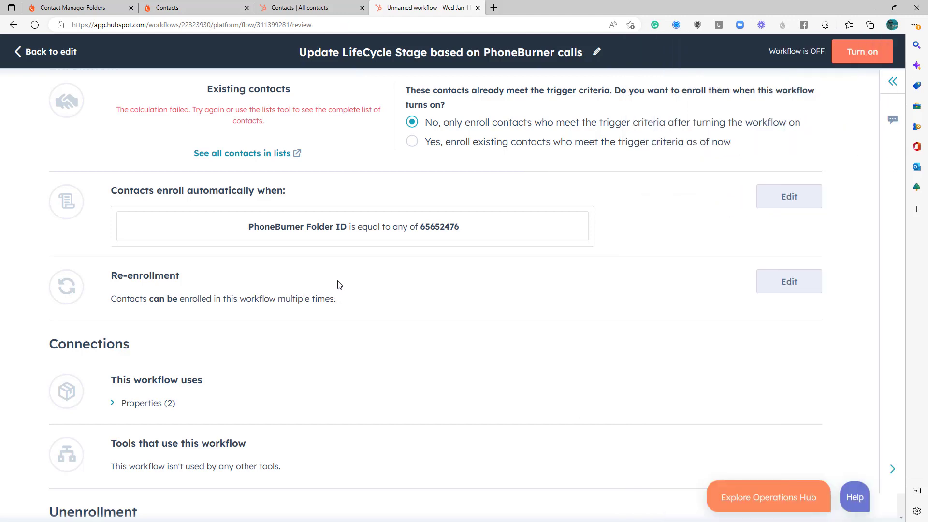
- Review the remaining unenrollment, timing and notification settings and turn the workflow on
scroll(348, 290, "down", 10)
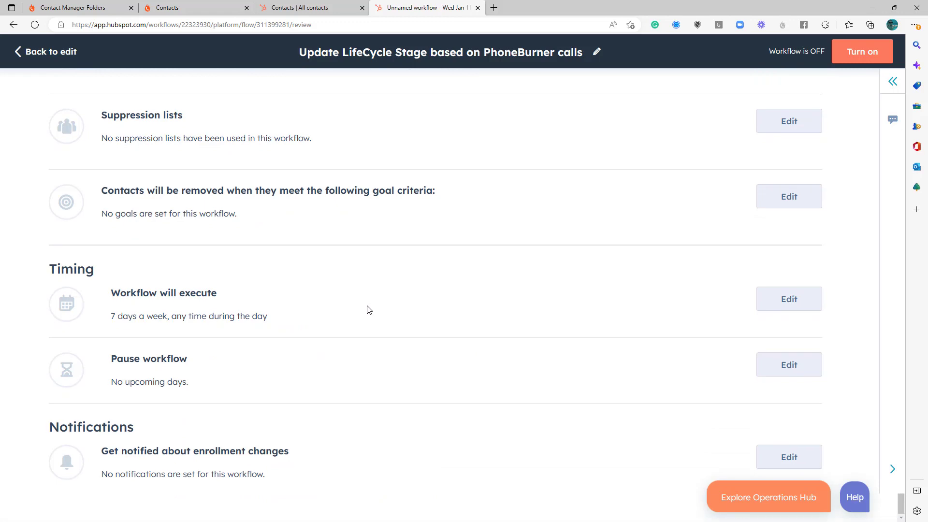
scroll(369, 309, "up", 10)
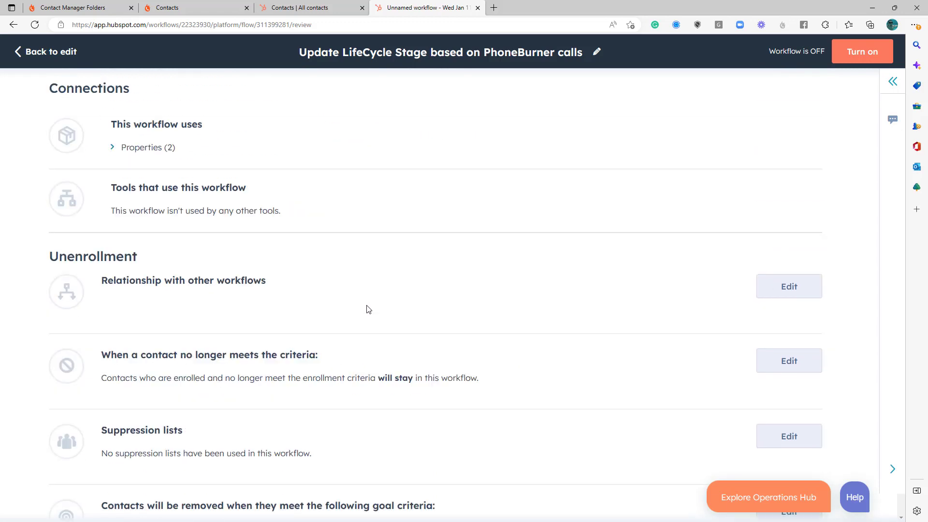
scroll(381, 298, "up", 3)
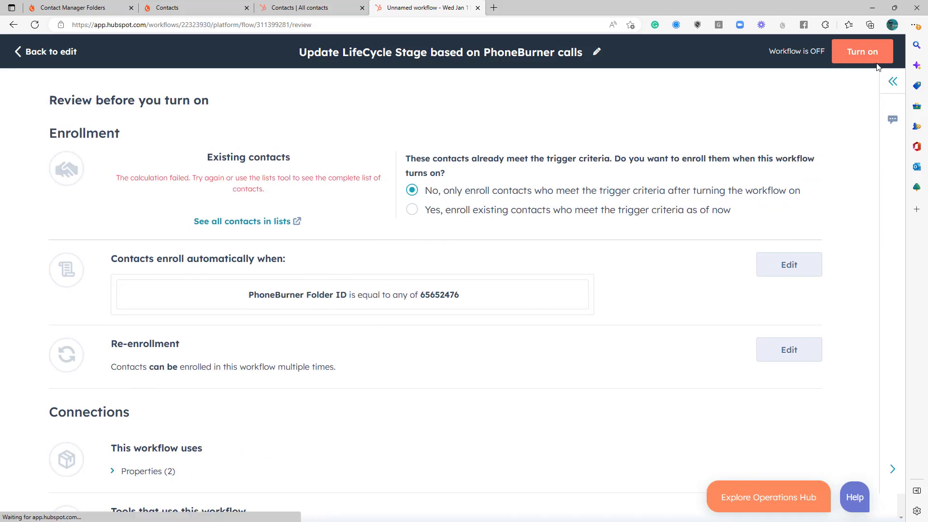
left_click(862, 52)
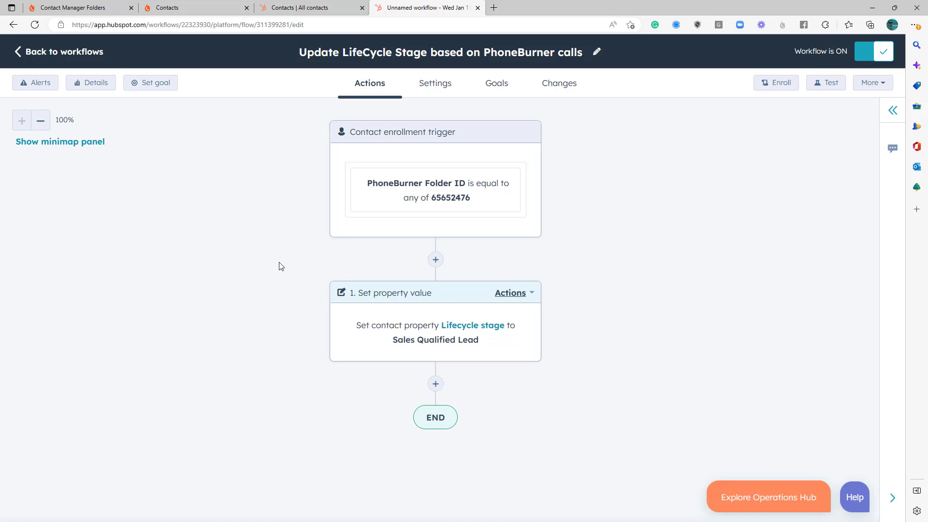
- Switch to PhoneBurner and begin a dial session from the Calling Campaign leadstream, moving and enlarging the dialer window
left_click(174, 7)
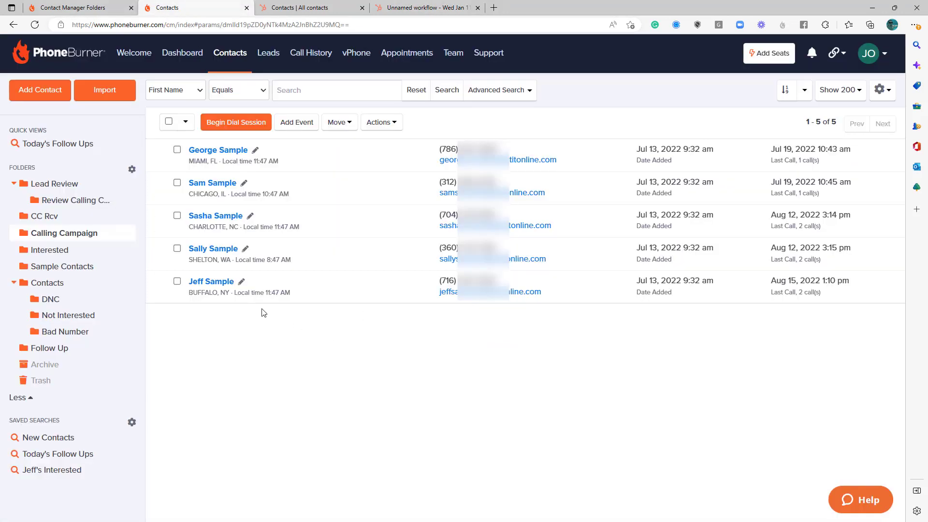
left_click(268, 54)
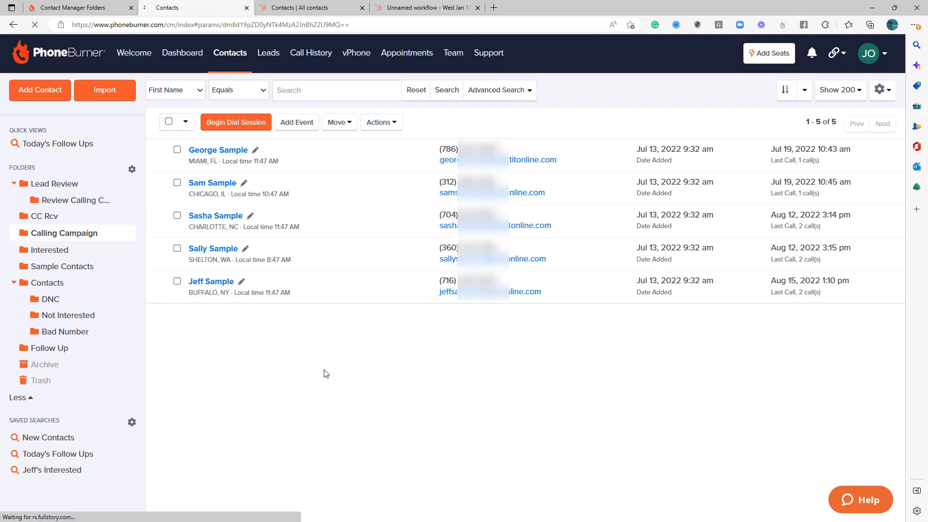
left_click(118, 199)
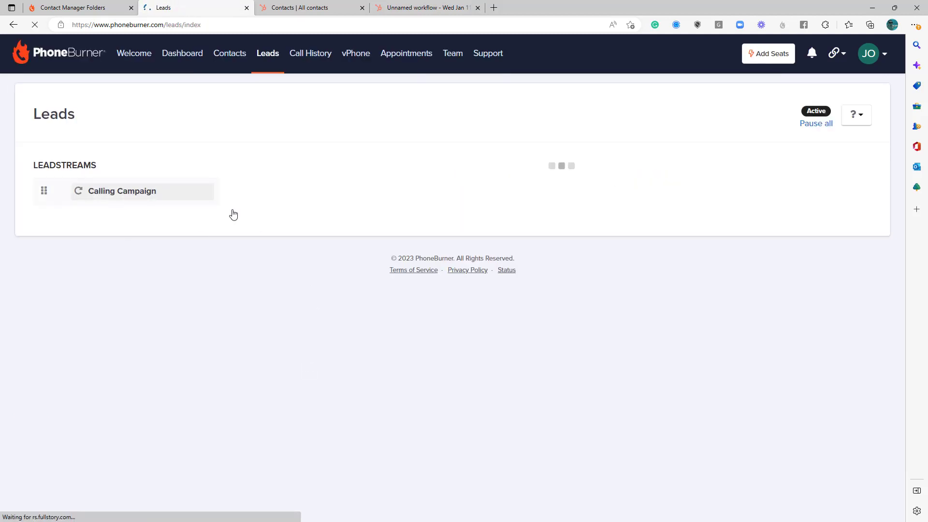
left_click(450, 235)
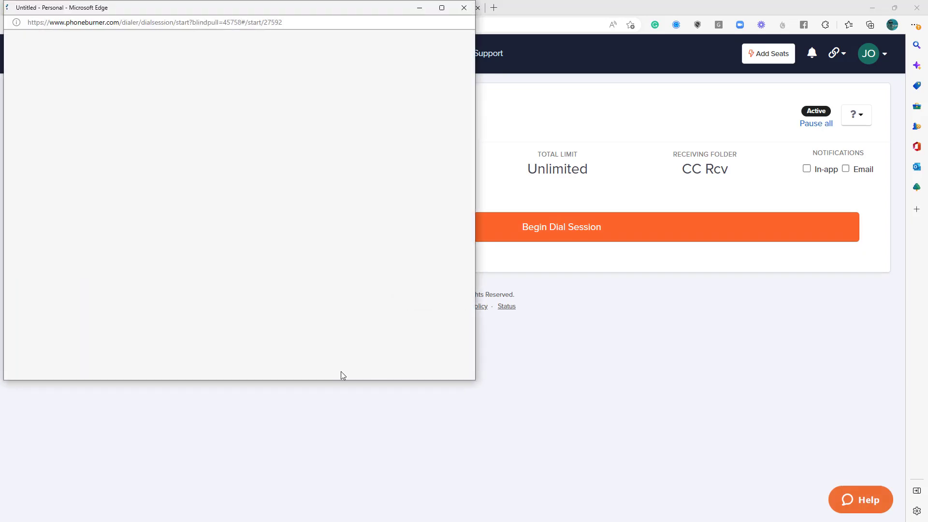
left_click_drag(252, 9, 467, 55)
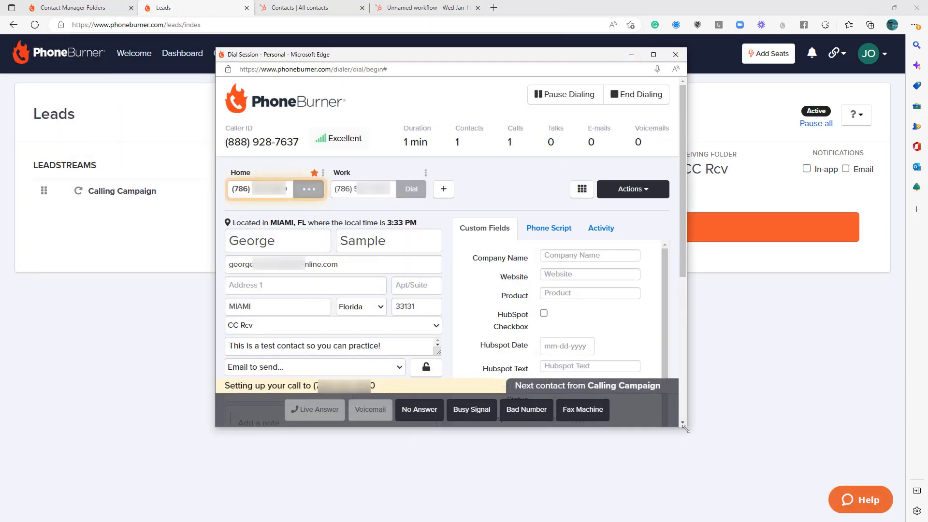
left_click_drag(685, 426, 790, 483)
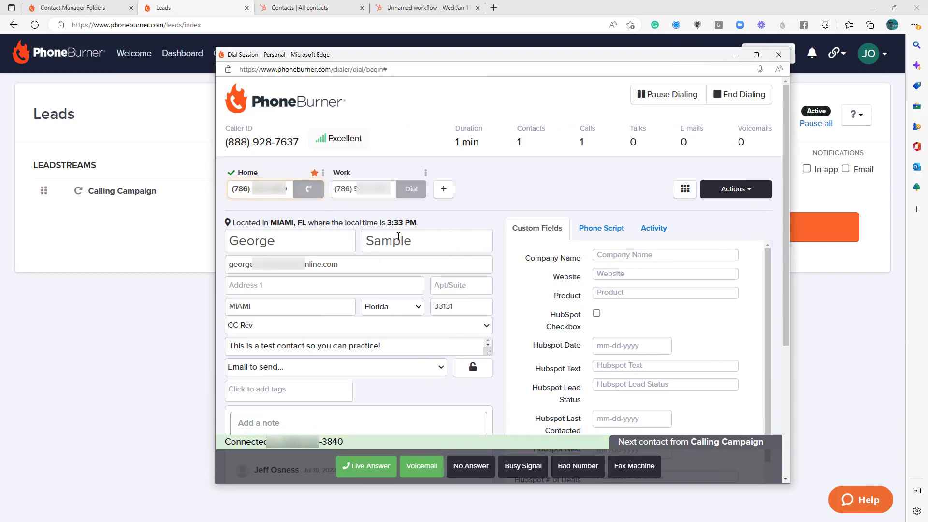
- Complete the test call as a live answer with the They Are Interested disposition, and close the dial session
left_click(360, 467)
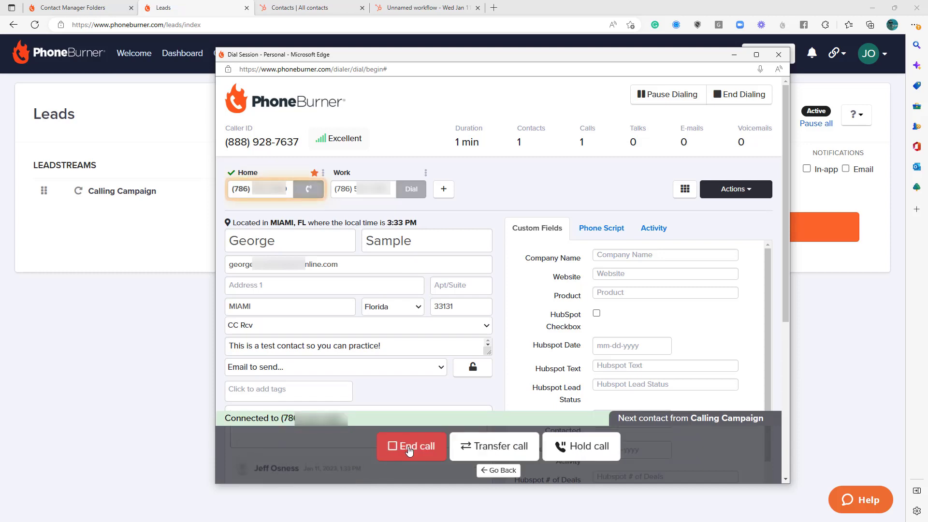
left_click(407, 448)
scroll(398, 349, "down", 1)
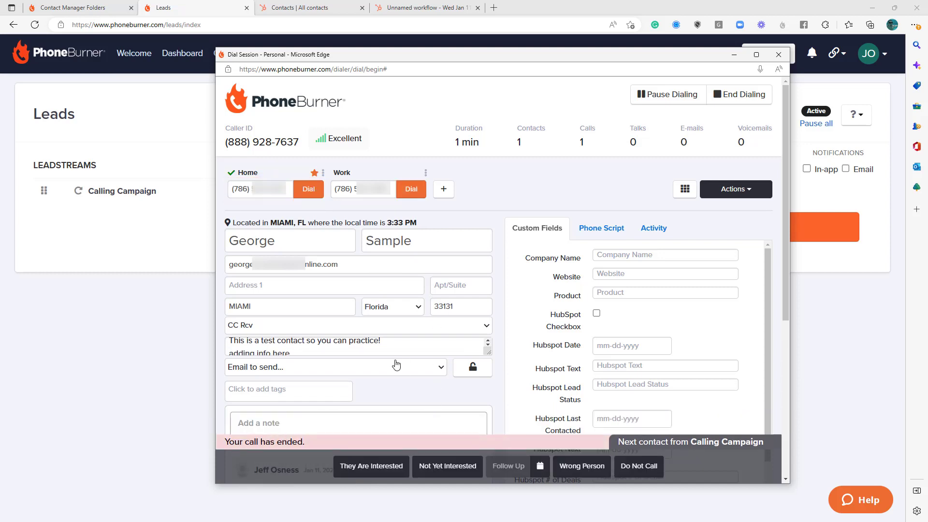
left_click(385, 471)
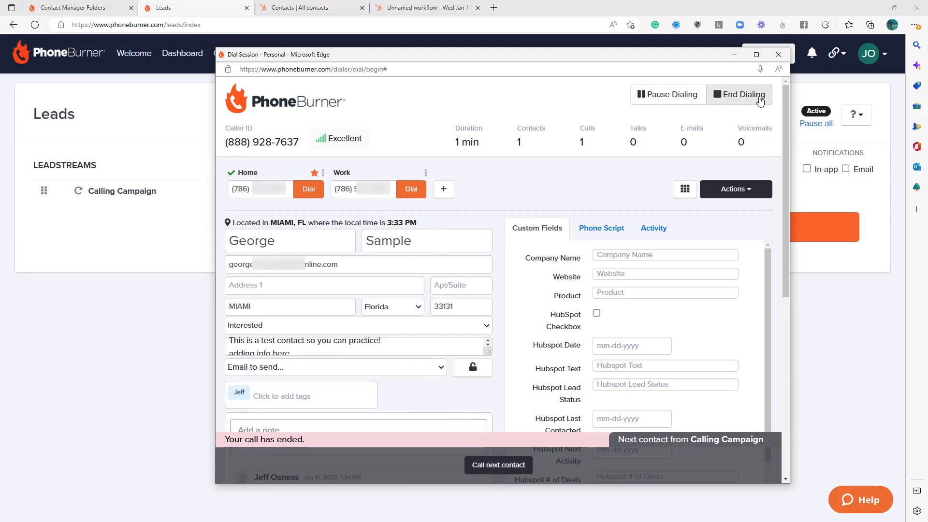
left_click(739, 95)
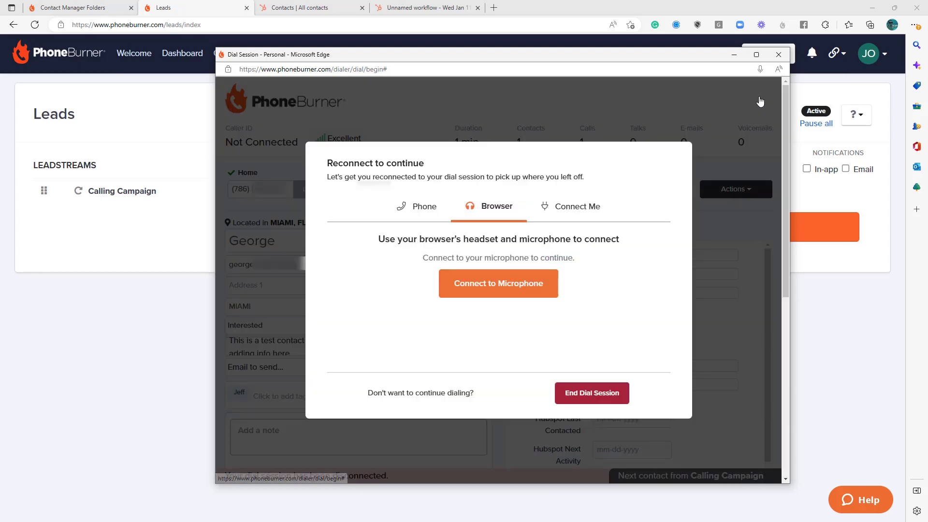
left_click(778, 54)
- Open the called contact from PhoneBurner's Interested folder and check its current folder, dial session status and call note
left_click(57, 4)
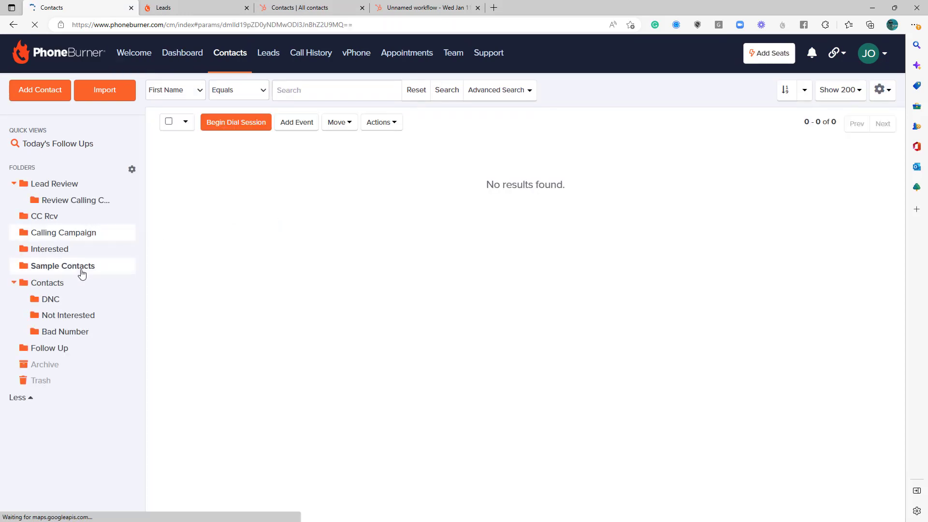
left_click(41, 251)
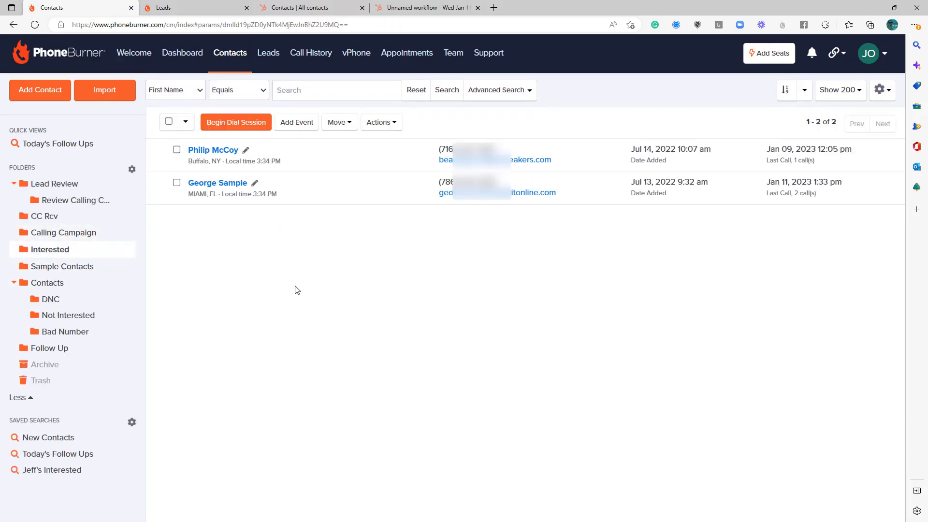
left_click(220, 187)
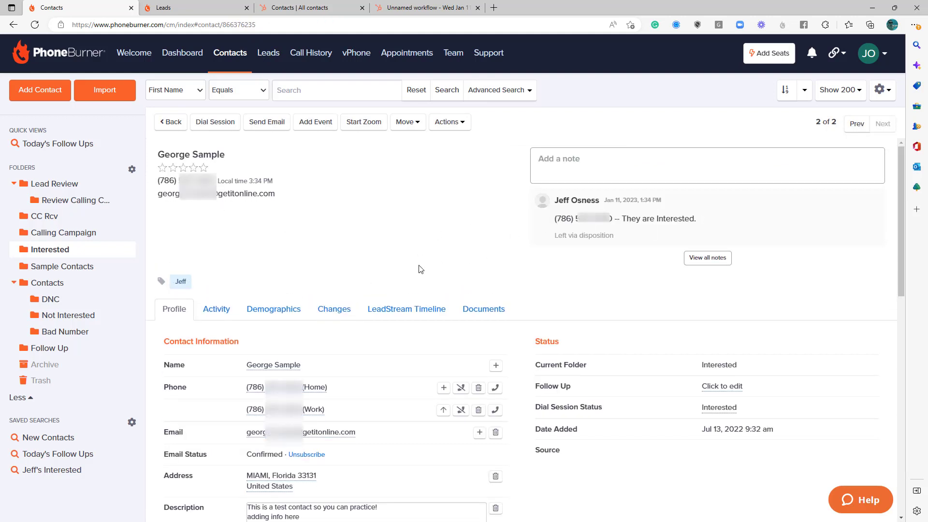
scroll(435, 280, "down", 1)
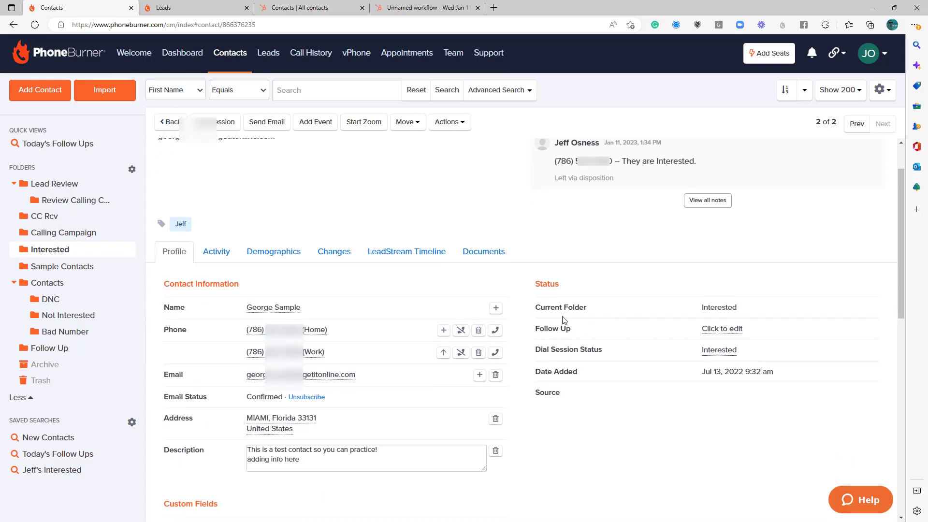
scroll(507, 303, "up", 1)
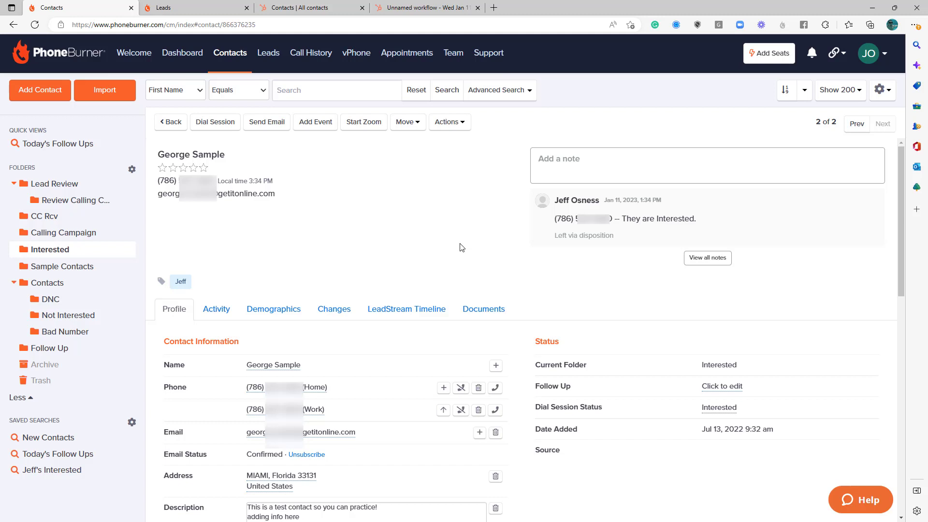
- Switch back to HubSpot and check the enrollment figures in the workflows list
left_click(396, 8)
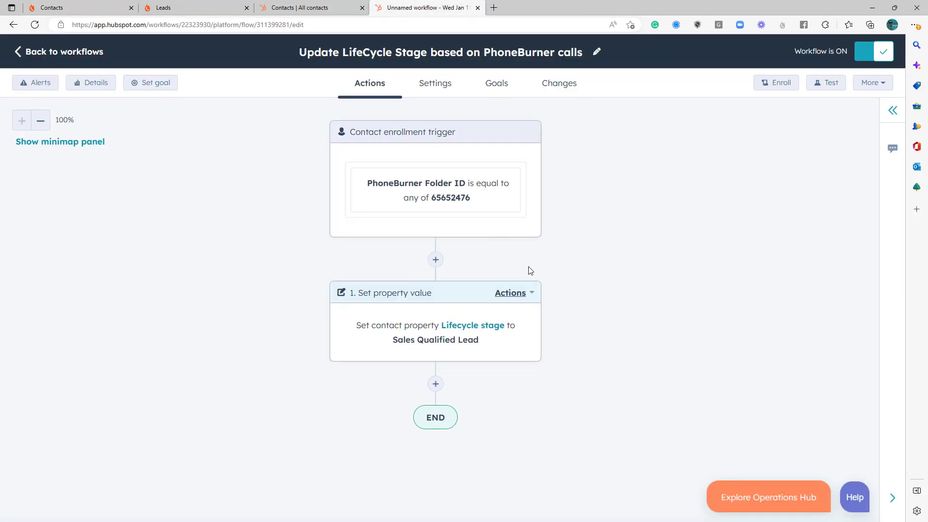
left_click(21, 57)
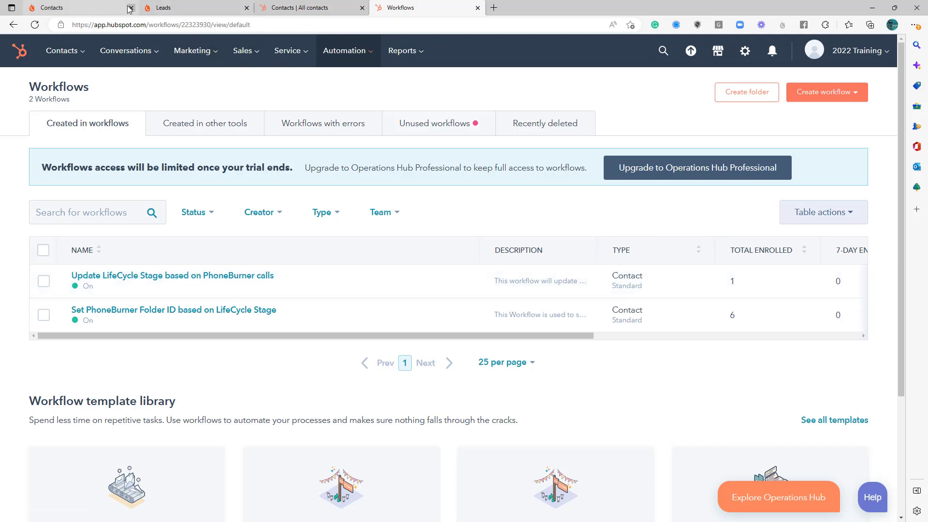
- Copy the called contact's email from PhoneBurner, search HubSpot contacts for it, and open the matching record
left_click(74, 14)
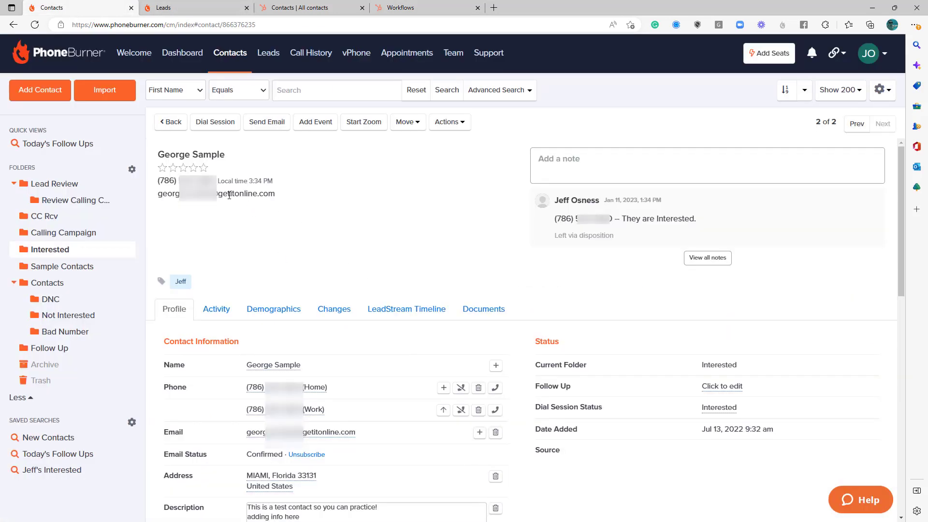
left_click_drag(276, 195, 162, 197)
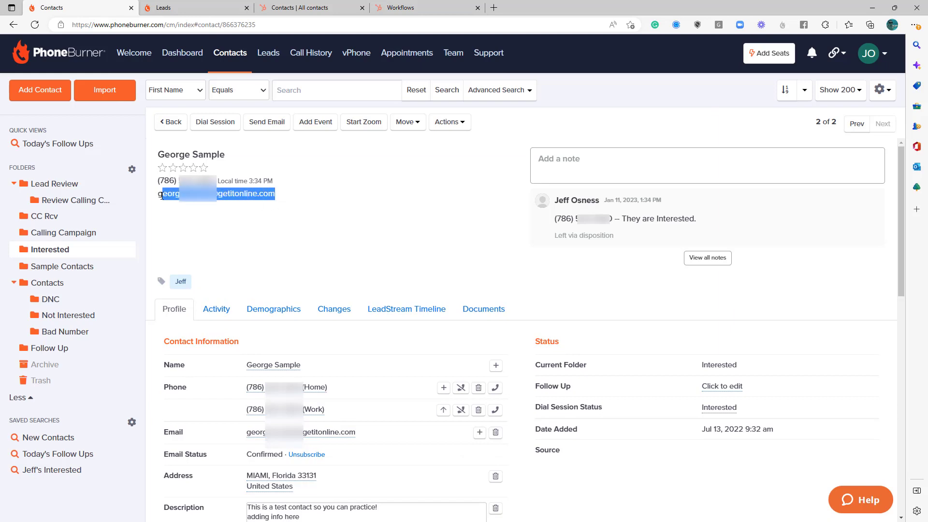
key("ctrl+c")
left_click(311, 8)
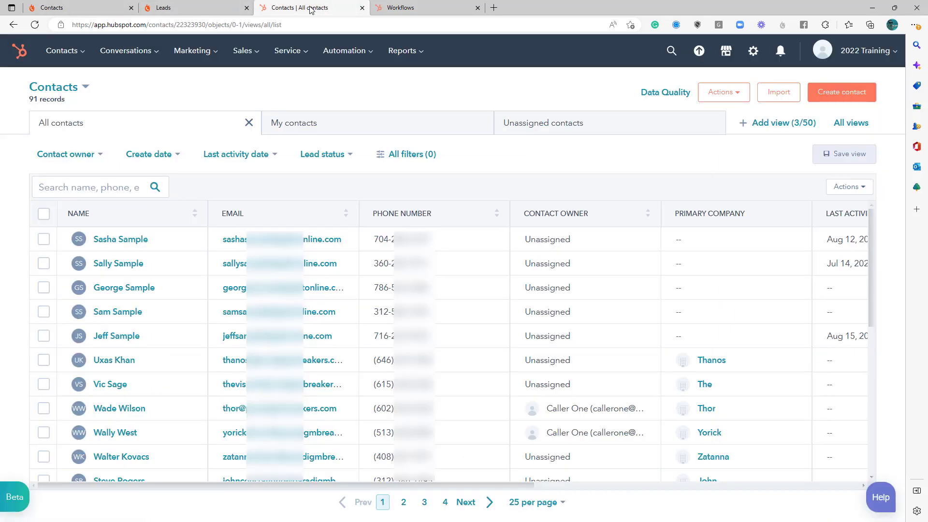
left_click(102, 188)
key("ctrl+v")
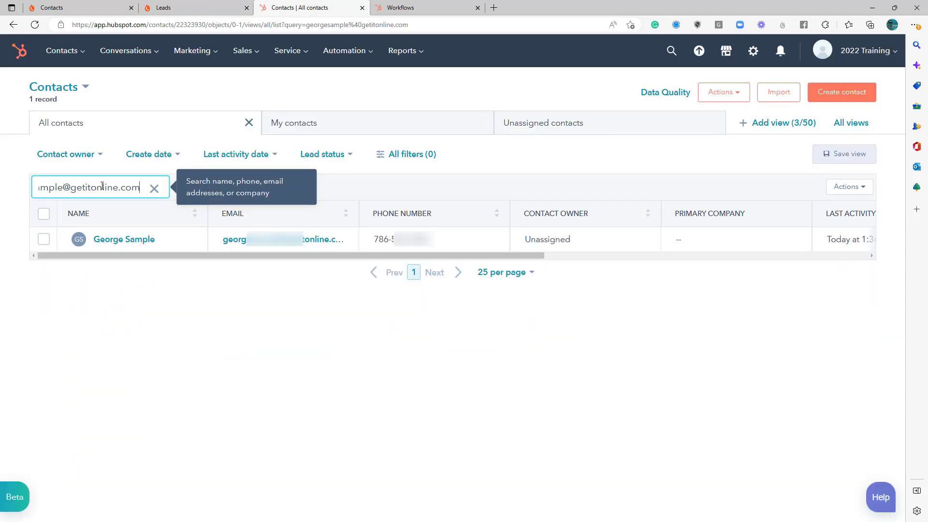
left_click(108, 241)
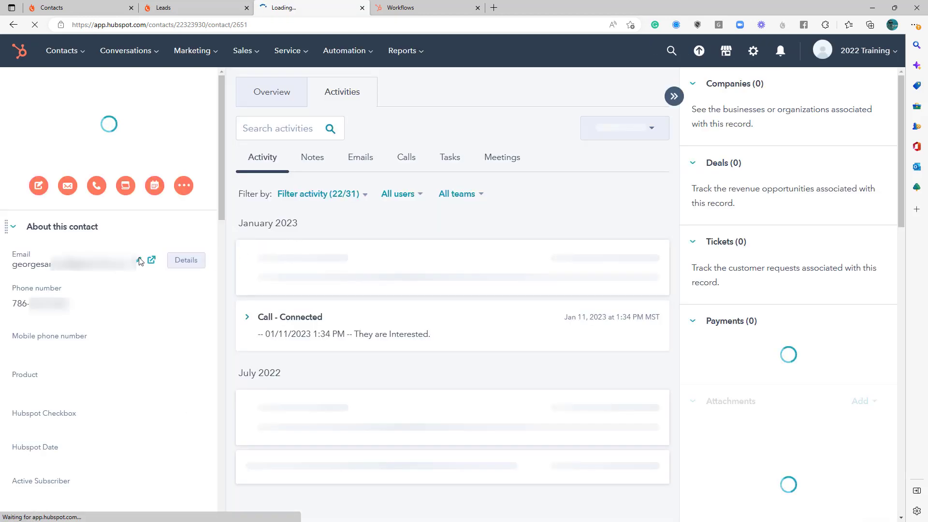
- Examine the contact's Lifecycle stage, PhoneBurner Dial Session Status and PhoneBurner Folder ID, comparing them with the workflows list
scroll(111, 273, "down", 8)
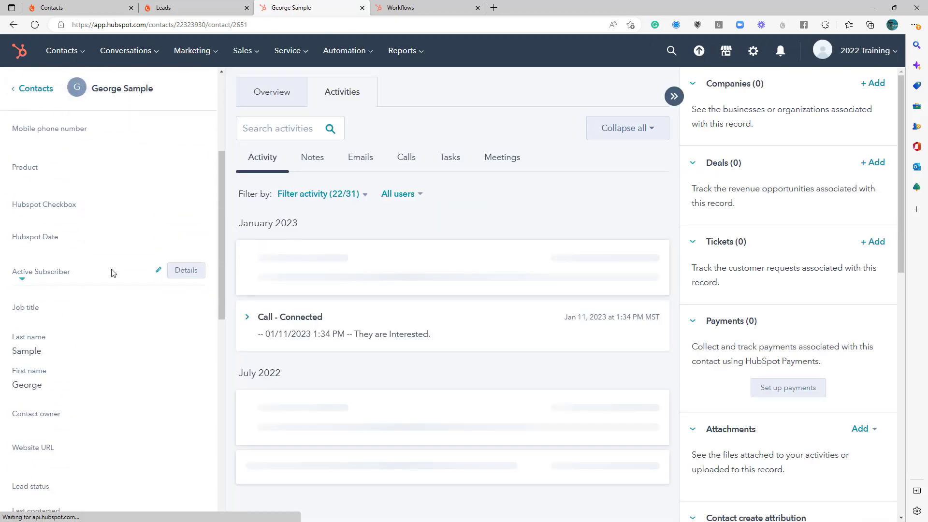
scroll(112, 273, "down", 2)
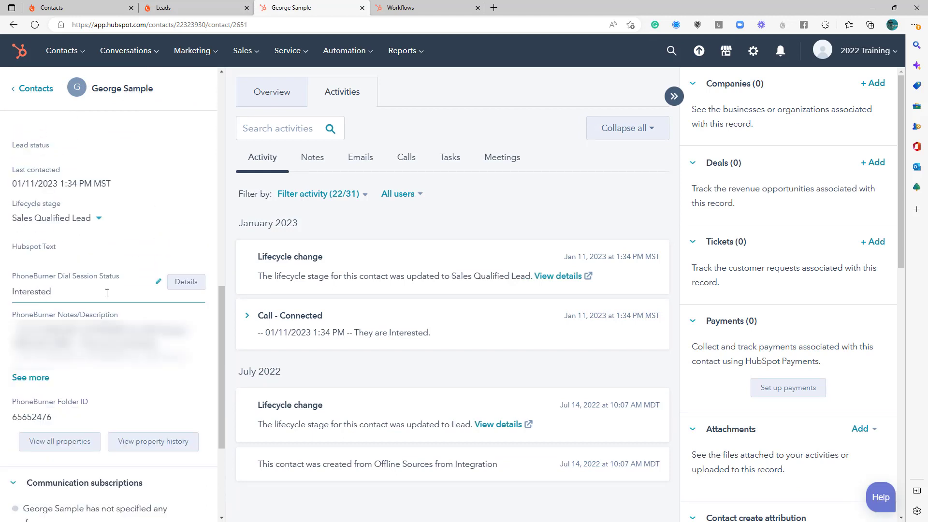
scroll(107, 294, "up", 1)
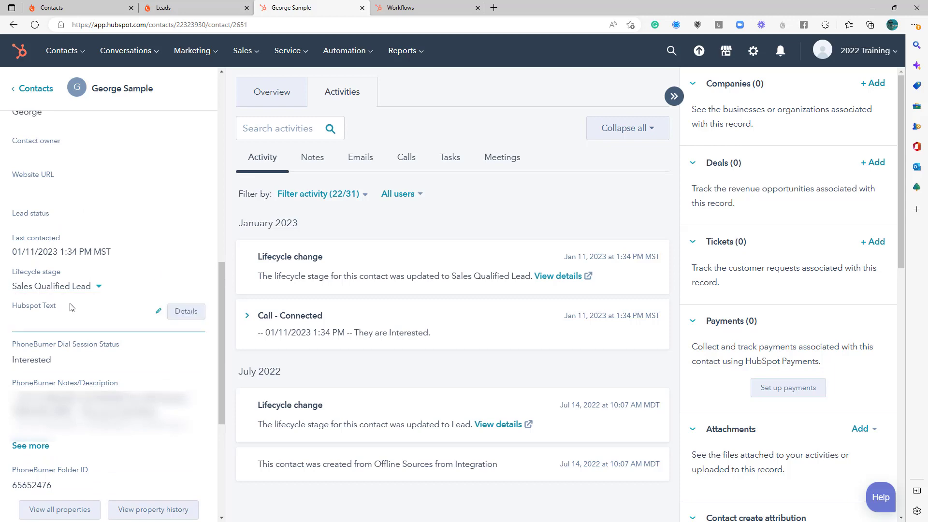
left_click(410, 8)
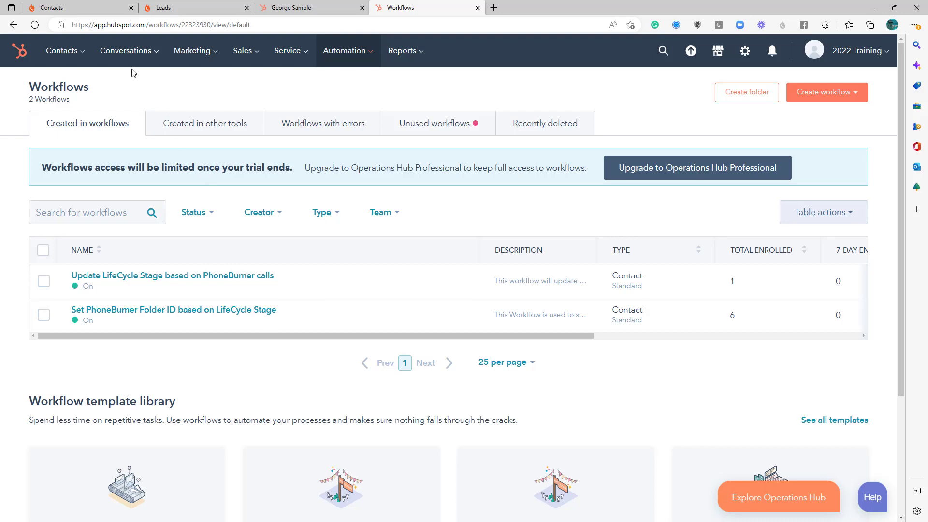
left_click(295, 8)
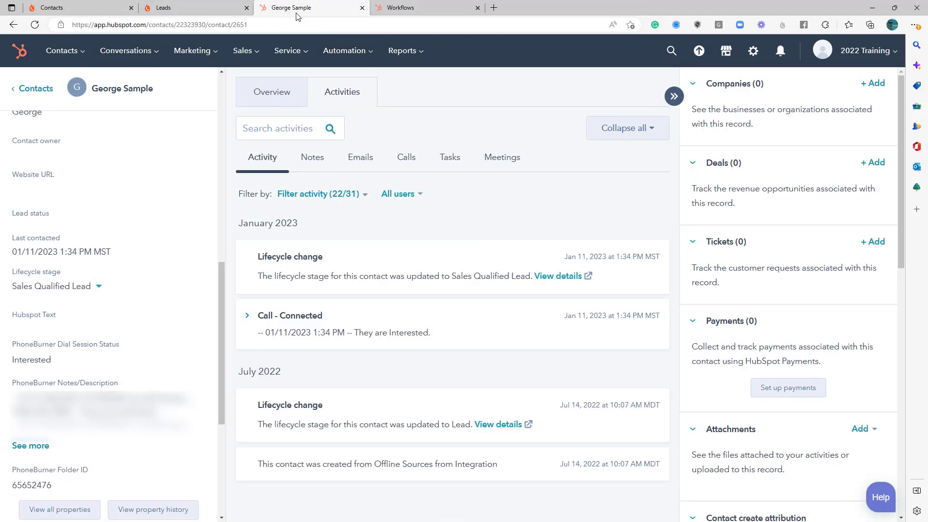